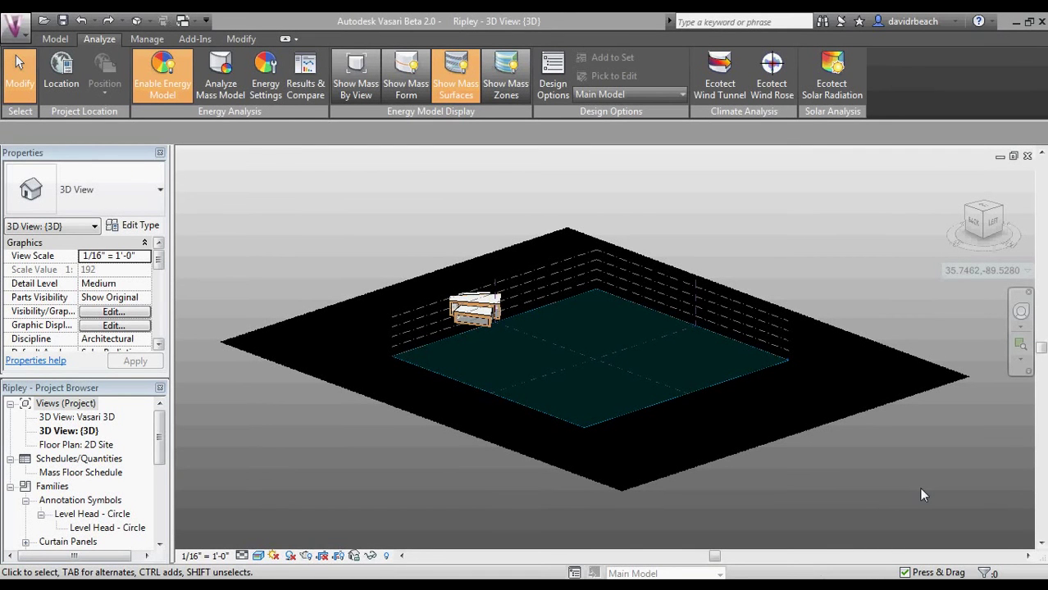
# Pan, zoom and orbit the 3D view to see the massing from another side
pyautogui.moveTo(847, 396); pyautogui.dragTo(804, 356, button='middle')
pyautogui.scroll(2, 673, 363)
pyautogui.keyDown('shift'); pyautogui.moveTo(880, 370); pyautogui.dragTo(526, 429, button='middle'); pyautogui.keyUp('shift')
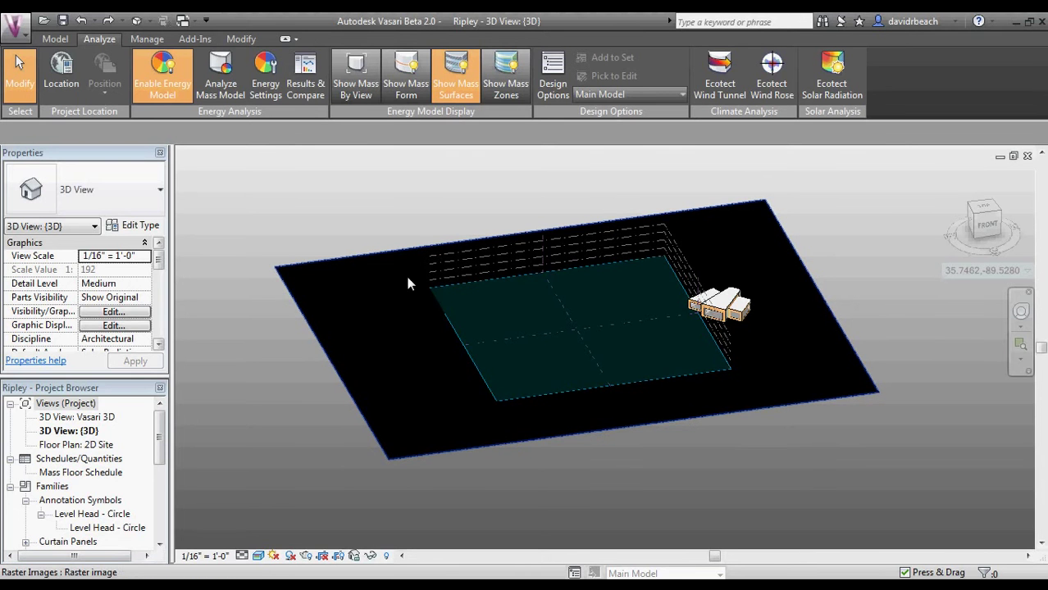
pyautogui.moveTo(426, 294); pyautogui.dragTo(368, 370, button='middle')
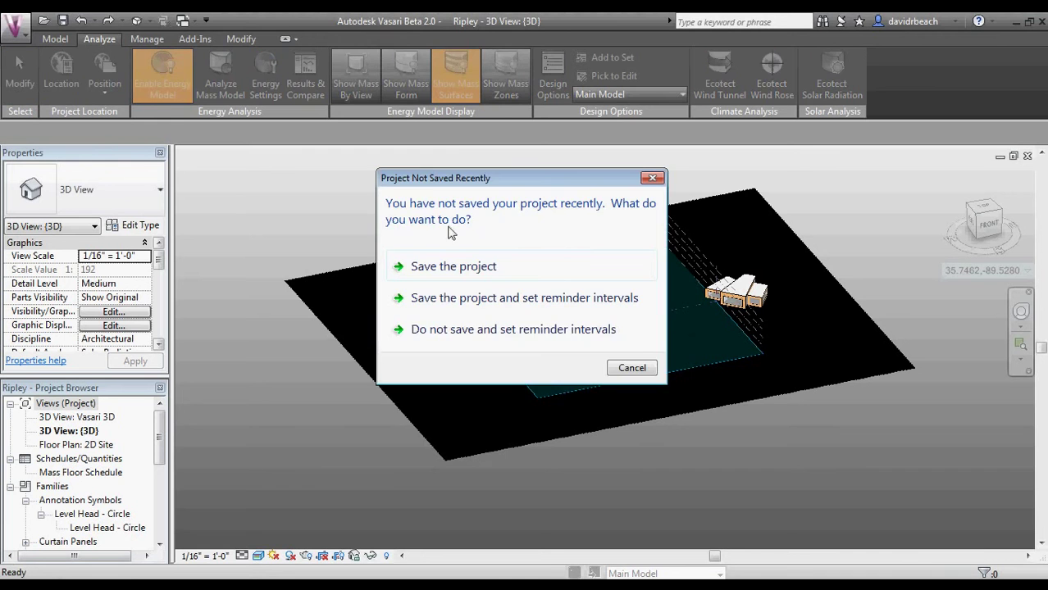
# Dismiss the save reminder and import a zoomed-in satellite image of the project site beneath the massing
pyautogui.click(629, 368)
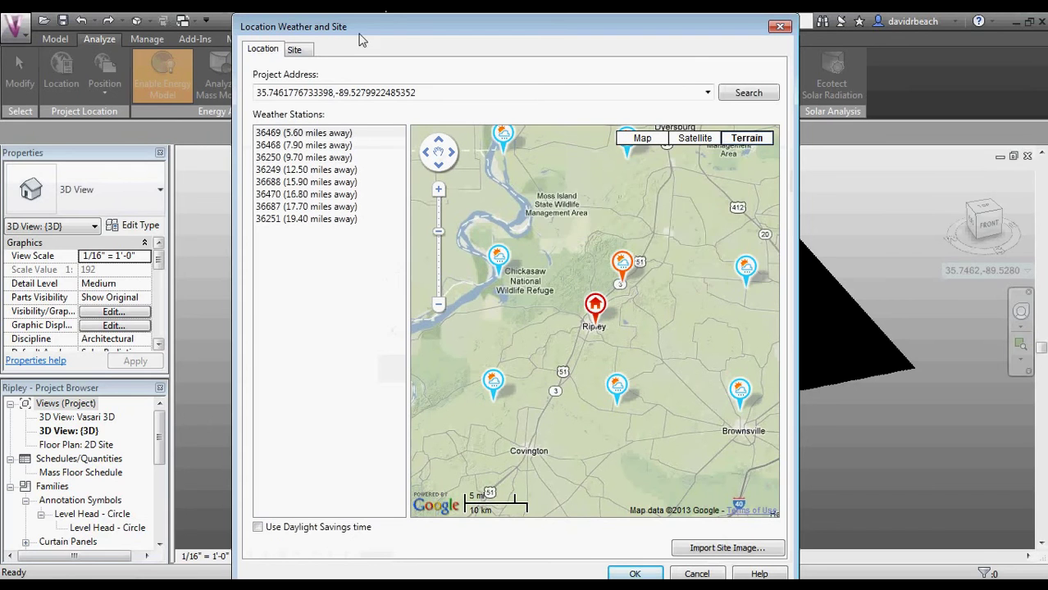
pyautogui.click(697, 140)
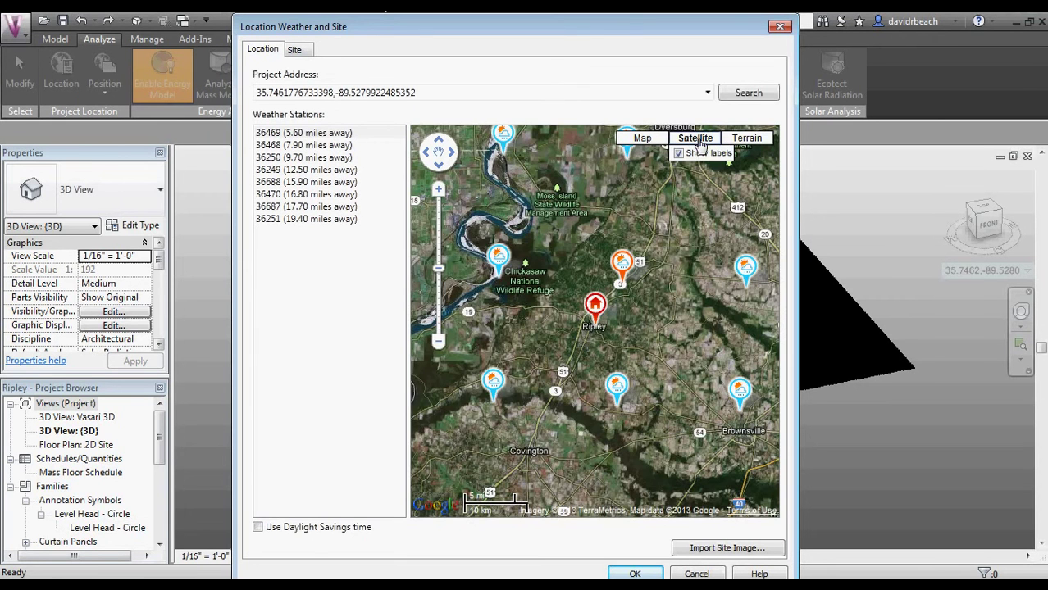
pyautogui.scroll(4, 598, 332)
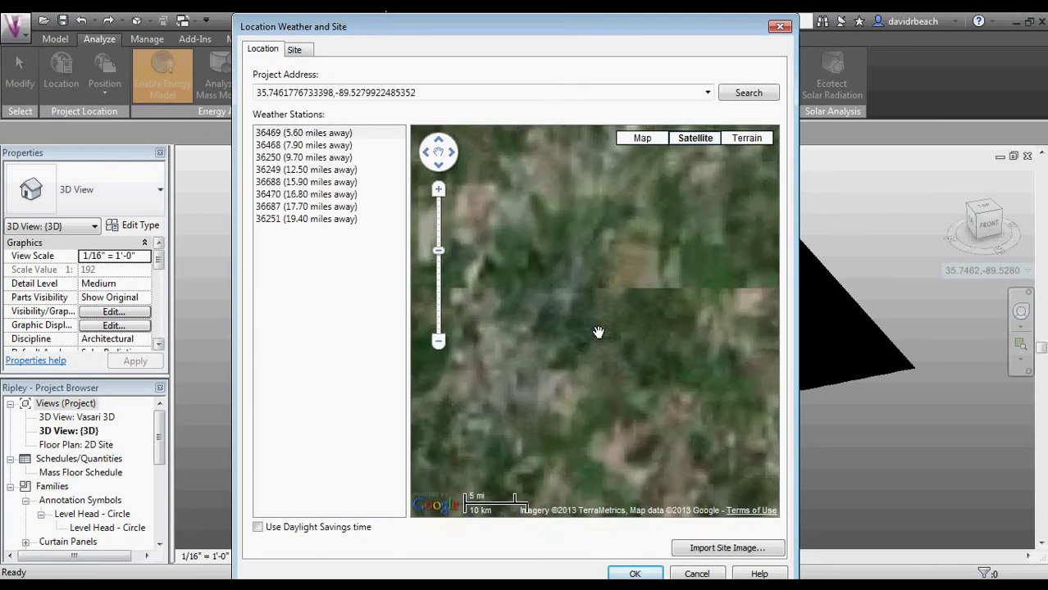
pyautogui.scroll(4, 596, 319)
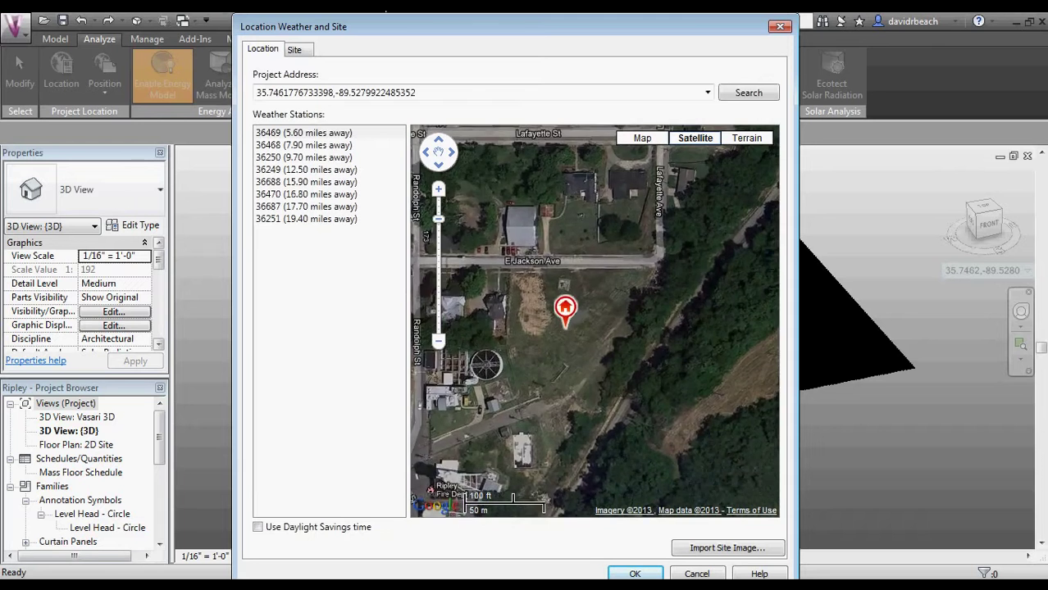
pyautogui.moveTo(556, 331); pyautogui.dragTo(599, 328)
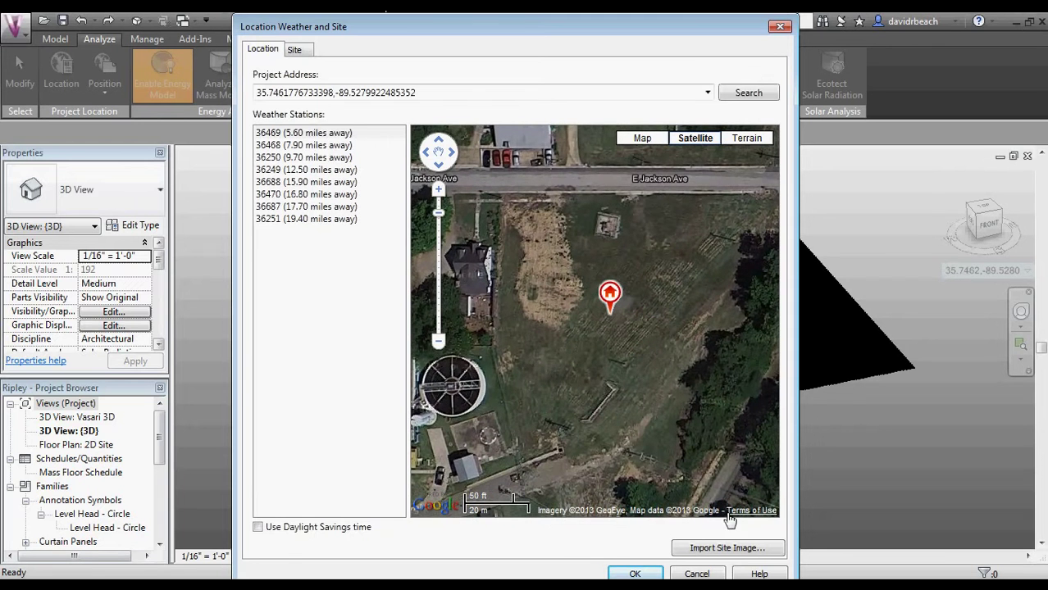
pyautogui.click(726, 549)
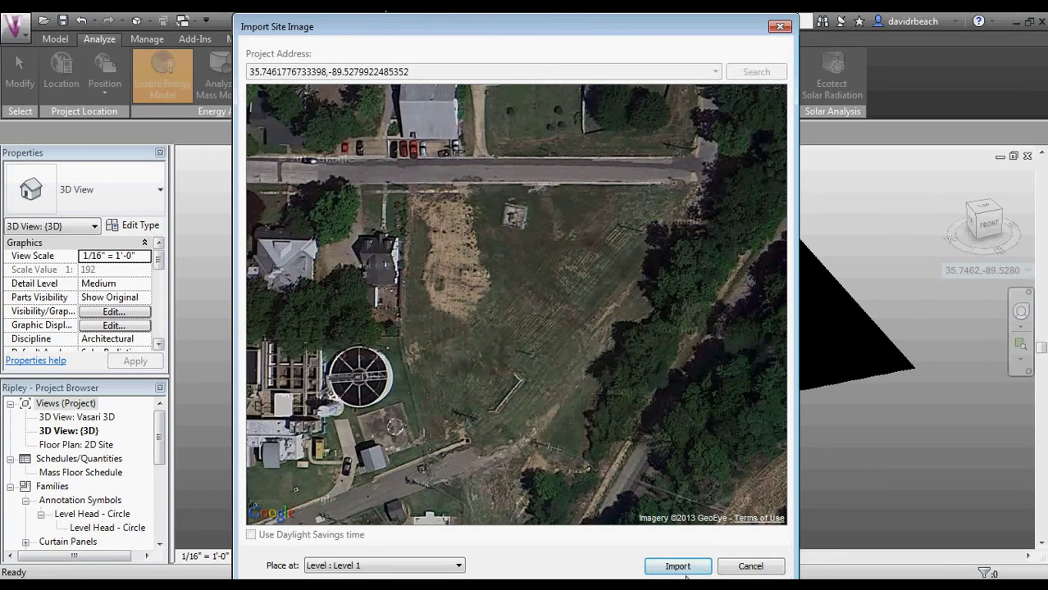
pyautogui.click(677, 567)
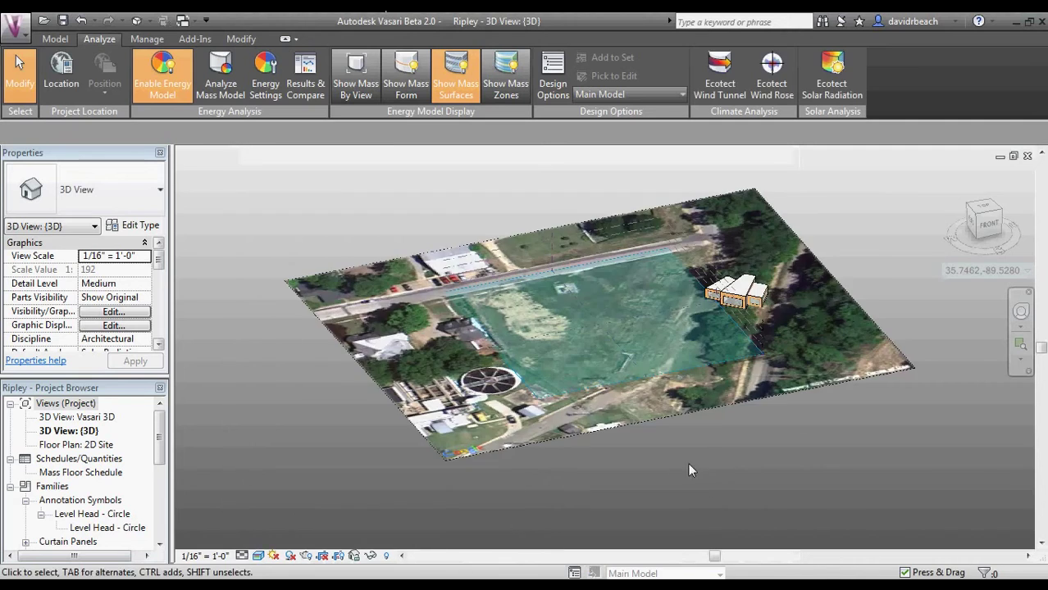
# Orbit to a near top-down view and zoom in on the site photo
pyautogui.moveTo(721, 449)
pyautogui.keyDown('shift'); pyautogui.mouseDown(button='middle')
pyautogui.moveTo(664, 426)
pyautogui.moveTo(806, 469)
pyautogui.moveTo(756, 439)
pyautogui.moveTo(738, 465)
pyautogui.moveTo(706, 455)
pyautogui.mouseUp(button='middle'); pyautogui.keyUp('shift')
pyautogui.moveTo(623, 393); pyautogui.dragTo(529, 320, button='middle')
pyautogui.scroll(2, 623, 400)
pyautogui.scroll(-4, 508, 365)
pyautogui.scroll(2, 513, 335)
pyautogui.scroll(5, 779, 328)
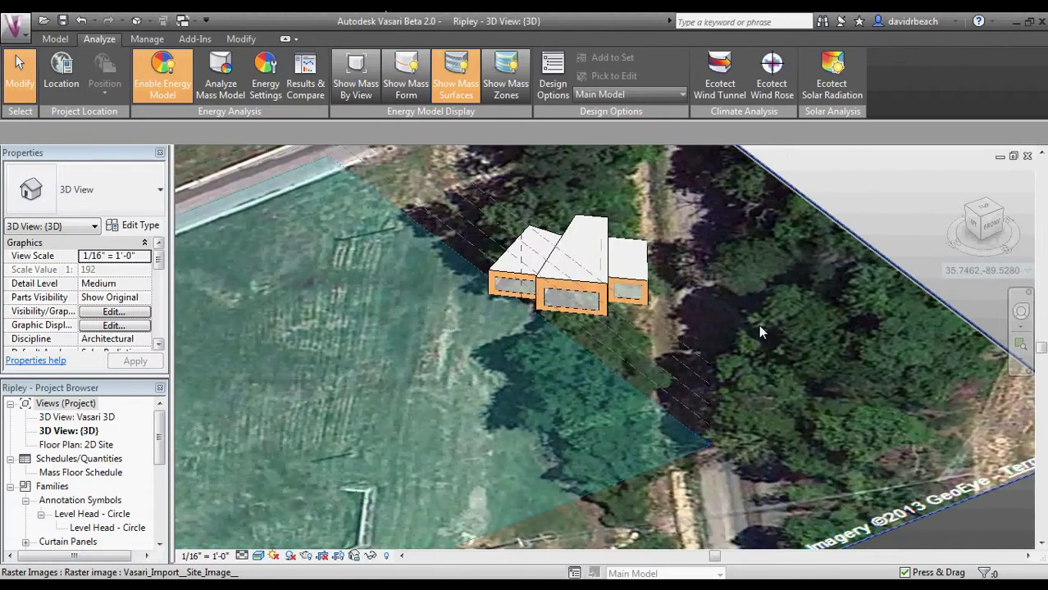
# Orbit to the front-left of the massing, then zoom and pan until it fills the view
pyautogui.keyDown('shift'); pyautogui.moveTo(758, 324); pyautogui.dragTo(777, 335, button='middle'); pyautogui.keyUp('shift')
pyautogui.scroll(-6, 777, 335)
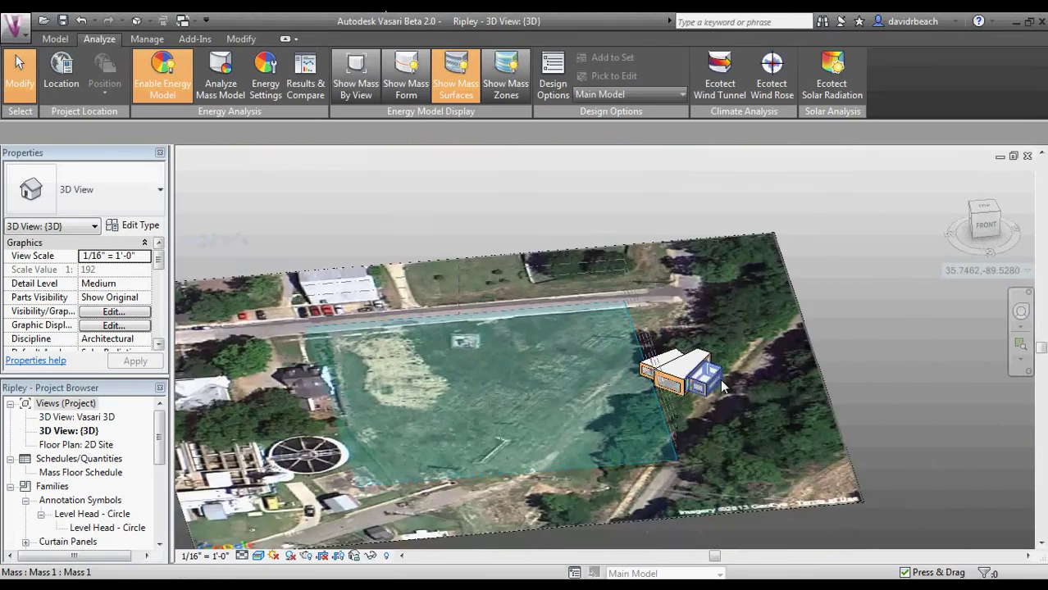
pyautogui.moveTo(524, 361)
pyautogui.mouseDown(button='middle')
pyautogui.moveTo(557, 345)
pyautogui.moveTo(652, 368)
pyautogui.moveTo(656, 331)
pyautogui.moveTo(621, 309)
pyautogui.moveTo(692, 367)
pyautogui.moveTo(529, 346)
pyautogui.mouseUp(button='middle')
pyautogui.scroll(3, 649, 371)
pyautogui.scroll(-2, 649, 371)
pyautogui.scroll(3, 548, 340)
pyautogui.scroll(1, 424, 349)
pyautogui.scroll(1, 424, 348)
pyautogui.moveTo(424, 349); pyautogui.dragTo(401, 357, button='middle')
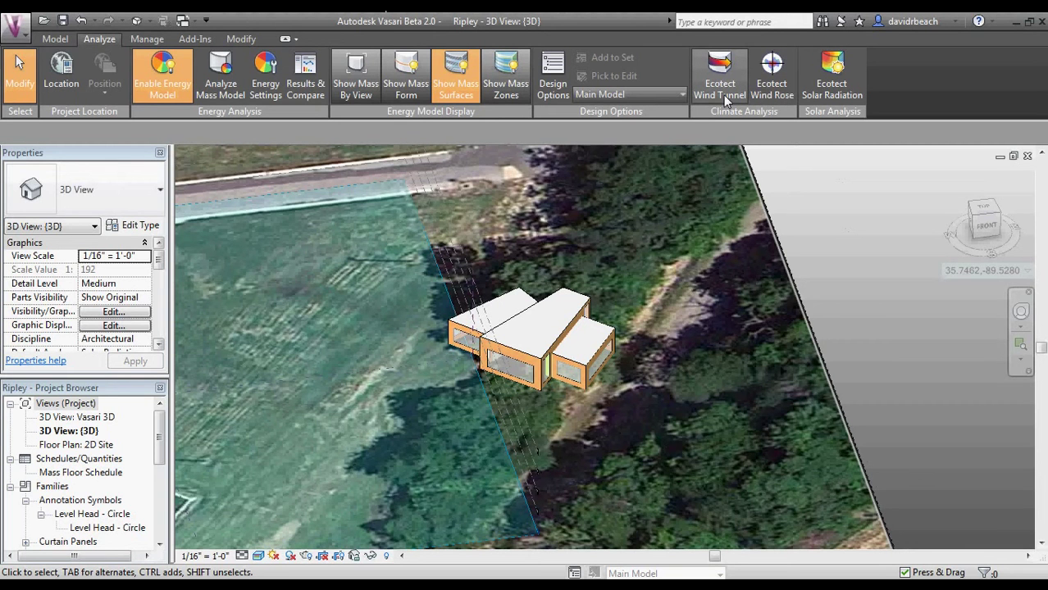
pyautogui.moveTo(641, 359); pyautogui.dragTo(751, 344, button='middle')
# Open the Ecotect Wind Rose, switch its map to satellite, zoom in and nudge the project marker west
pyautogui.click(771, 95)
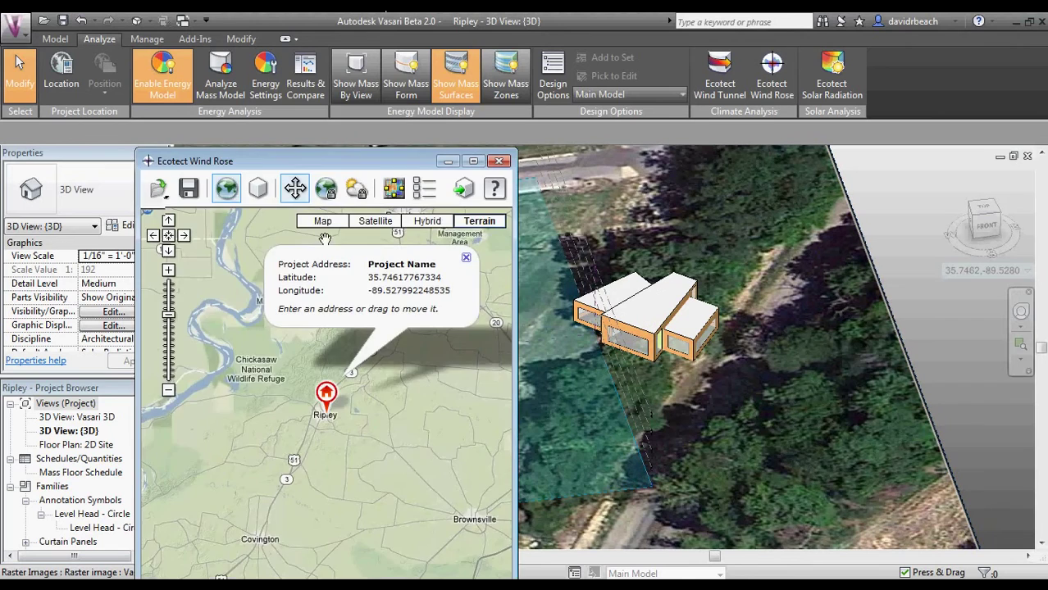
pyautogui.moveTo(316, 165); pyautogui.dragTo(545, 33)
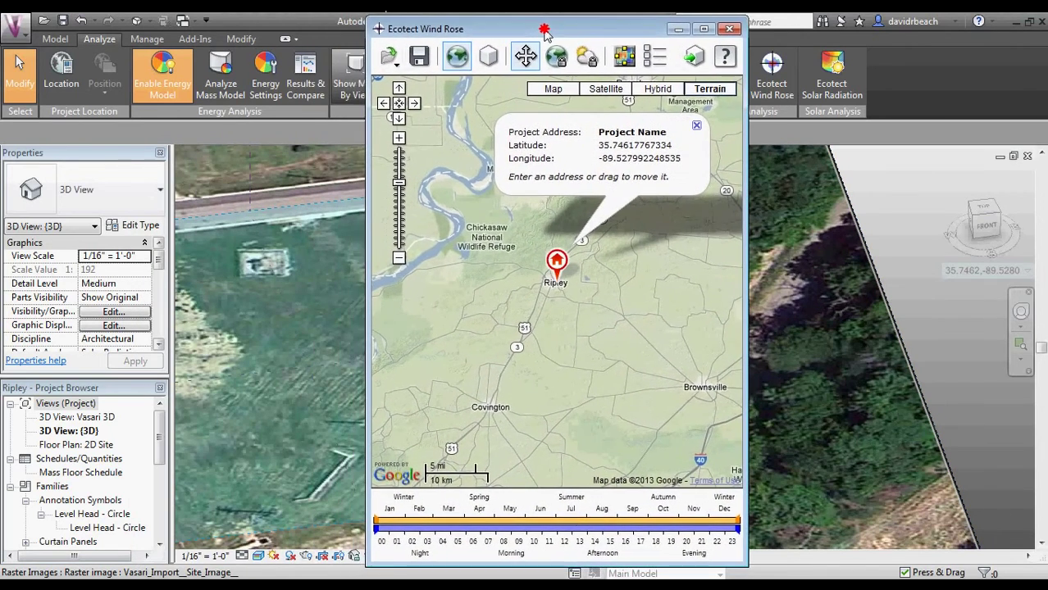
pyautogui.click(605, 90)
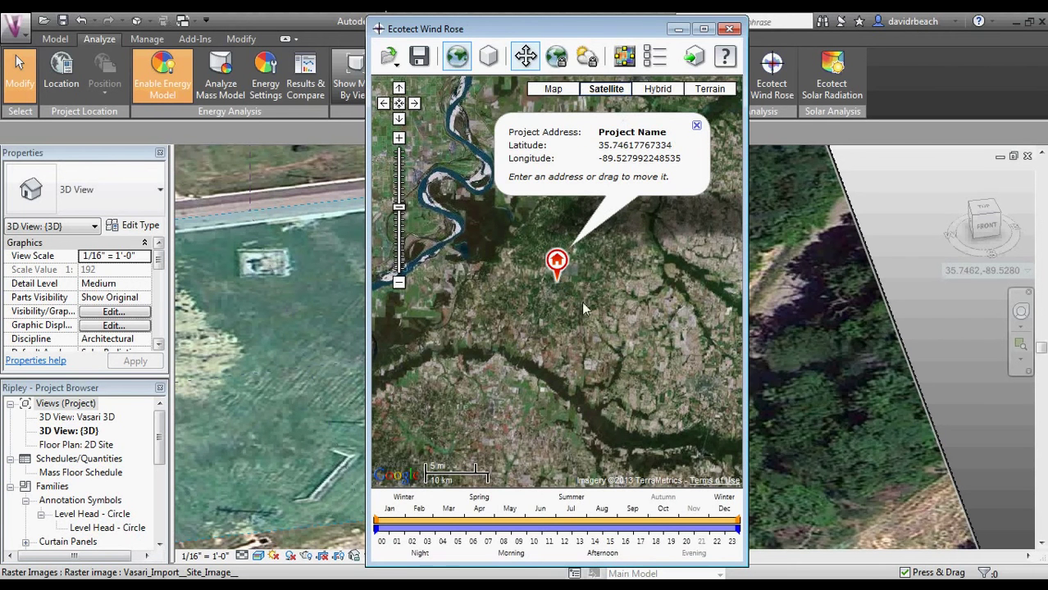
pyautogui.scroll(5, 570, 303)
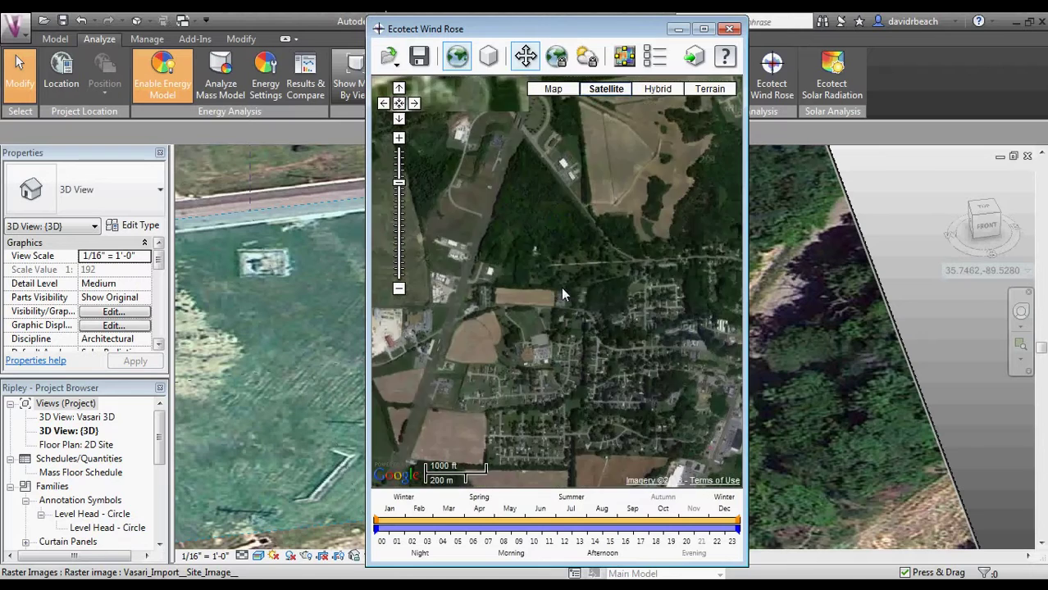
pyautogui.scroll(1, 564, 292)
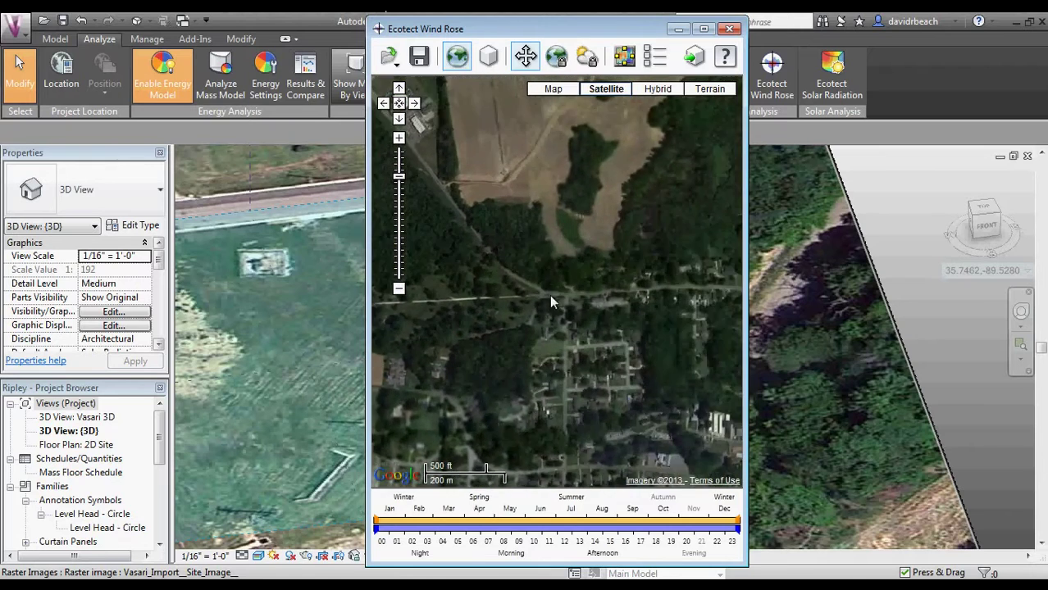
pyautogui.scroll(-3, 552, 299)
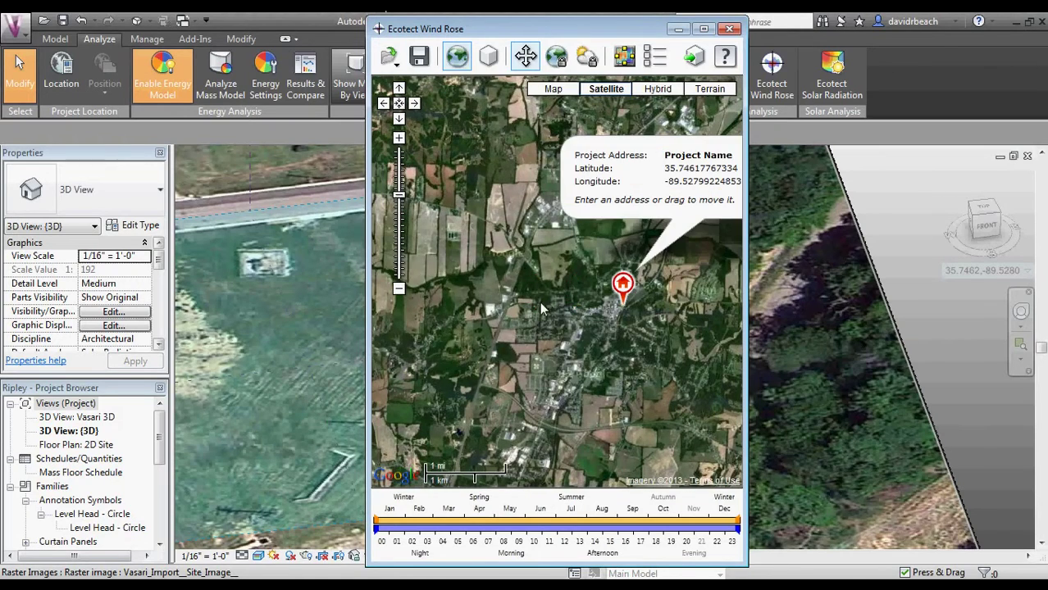
pyautogui.moveTo(623, 287); pyautogui.dragTo(589, 283)
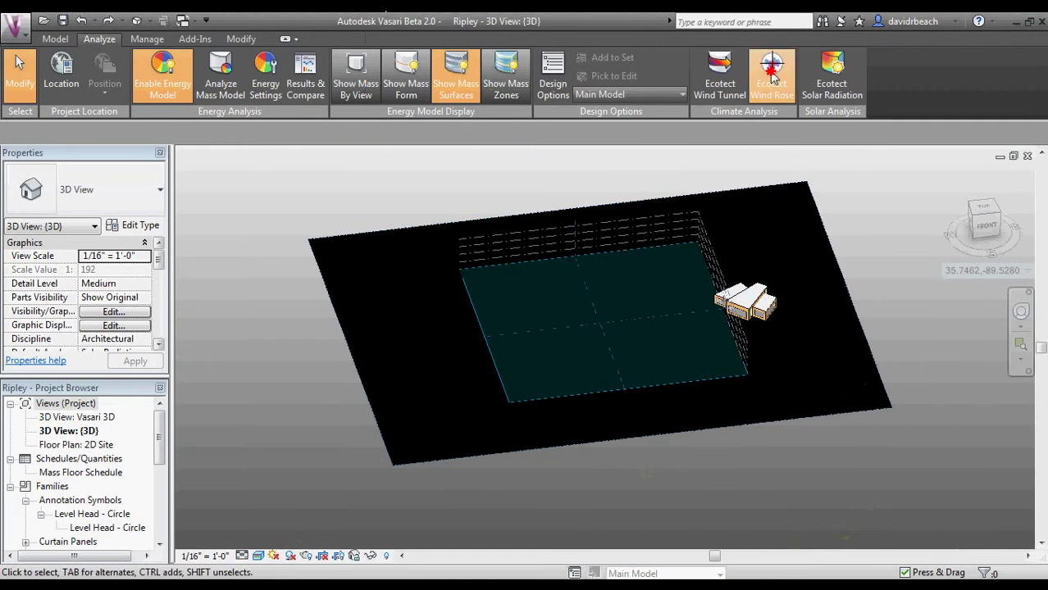
# Reopen the Ecotect Wind Rose, close the address balloon, switch to satellite and zoom in
pyautogui.click(772, 76)
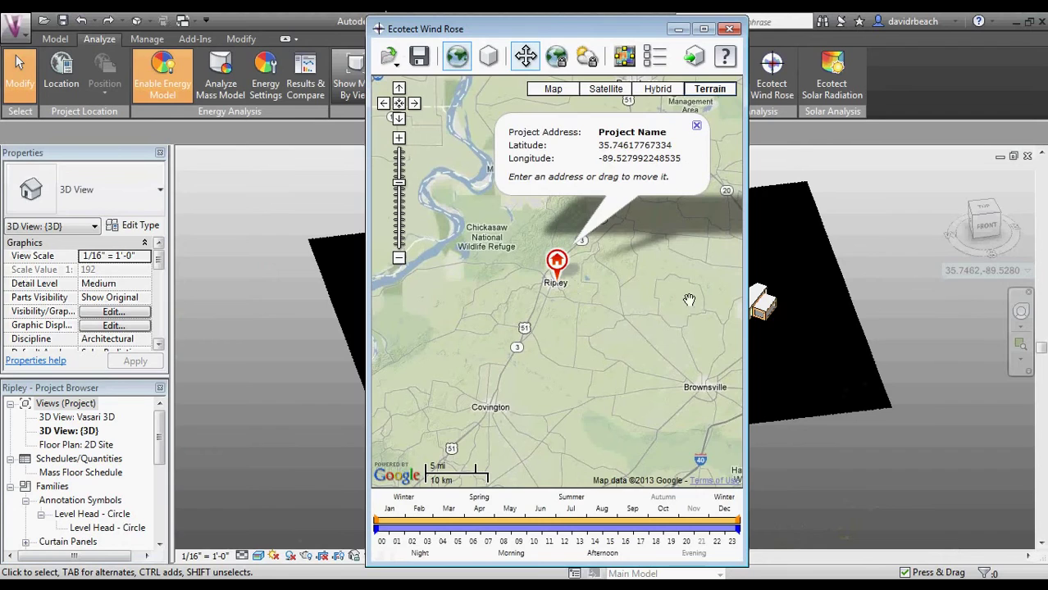
pyautogui.click(714, 356)
pyautogui.click(606, 89)
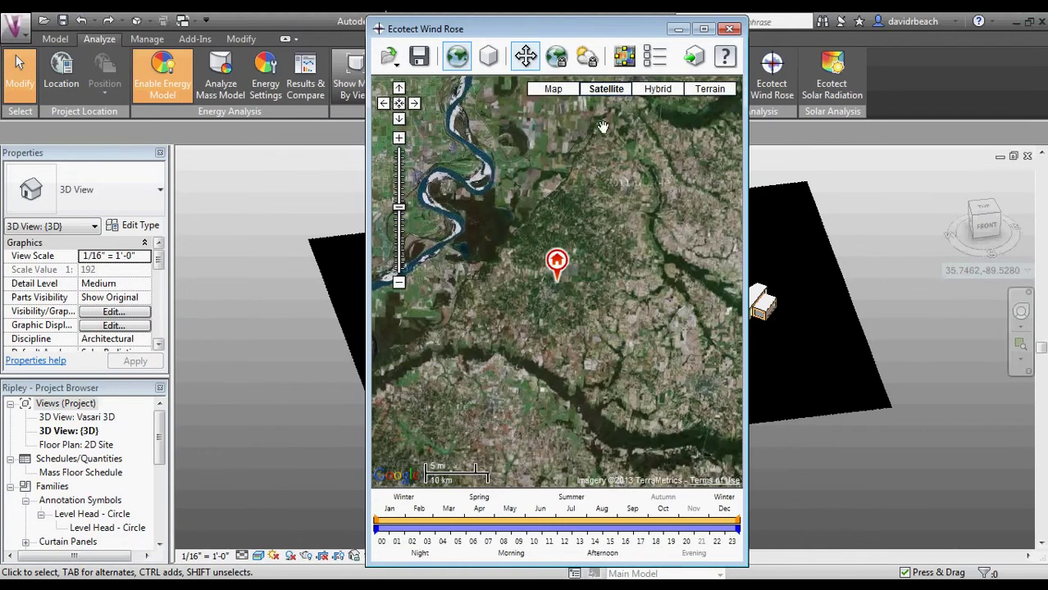
pyautogui.click(559, 269)
pyautogui.scroll(2, 570, 293)
pyautogui.scroll(4, 570, 293)
pyautogui.scroll(3, 574, 360)
# Pan the satellite map around the site and bring the windrose1 picture to screen centre
pyautogui.click(518, 341)
pyautogui.scroll(1, 519, 343)
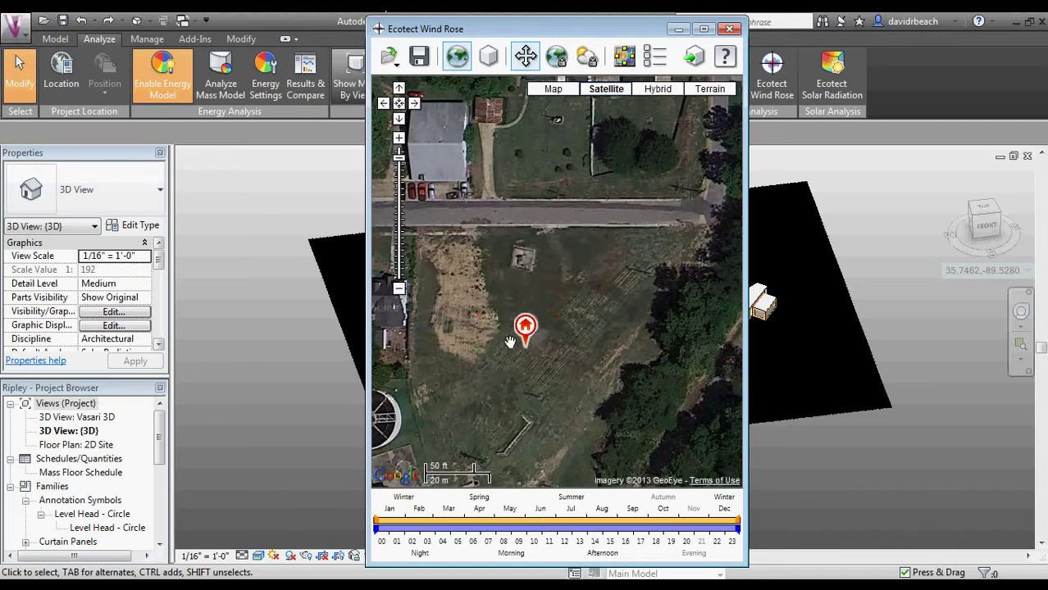
pyautogui.moveTo(716, 351)
pyautogui.mouseDown()
pyautogui.moveTo(726, 357)
pyautogui.moveTo(587, 329)
pyautogui.moveTo(591, 304)
pyautogui.mouseUp()
pyautogui.scroll(-1, 725, 357)
pyautogui.moveTo(608, 31); pyautogui.dragTo(592, 30)
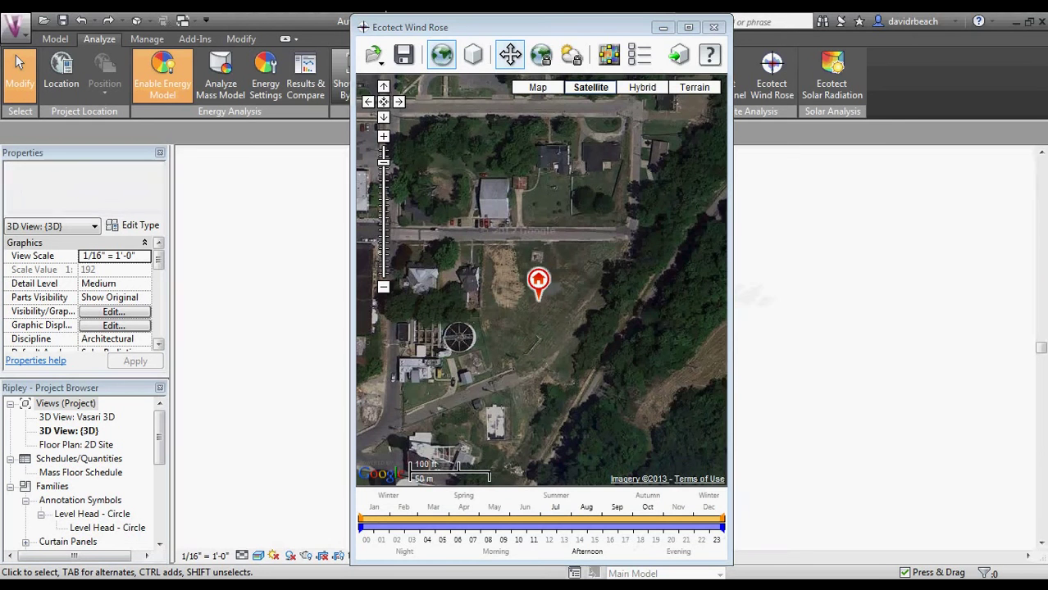
pyautogui.moveTo(1047, 1); pyautogui.dragTo(429, 51)
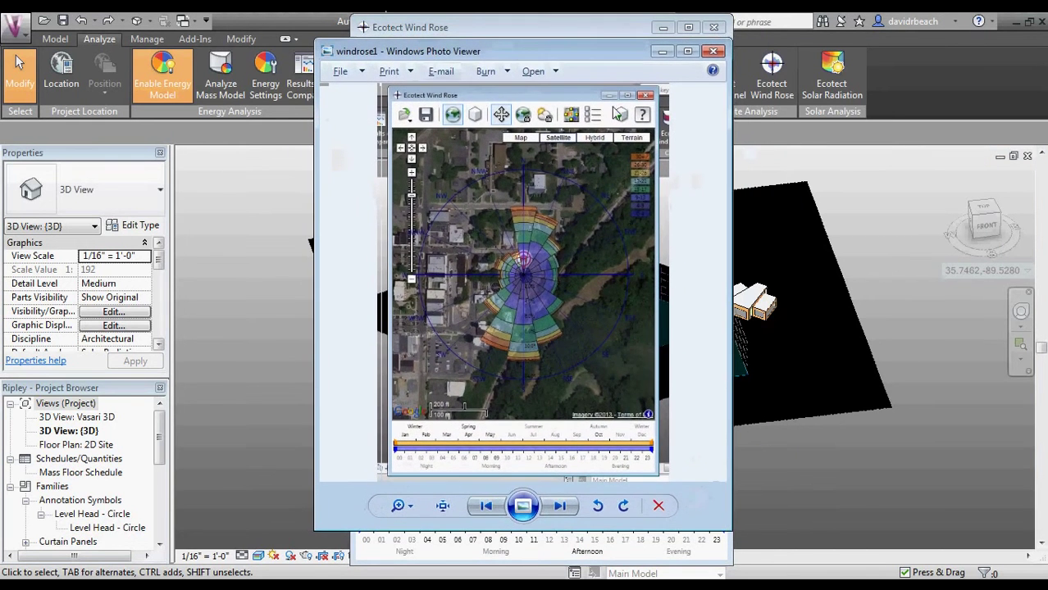
# Maximize the windrose1 picture to review it, then close Photo Viewer
pyautogui.click(688, 52)
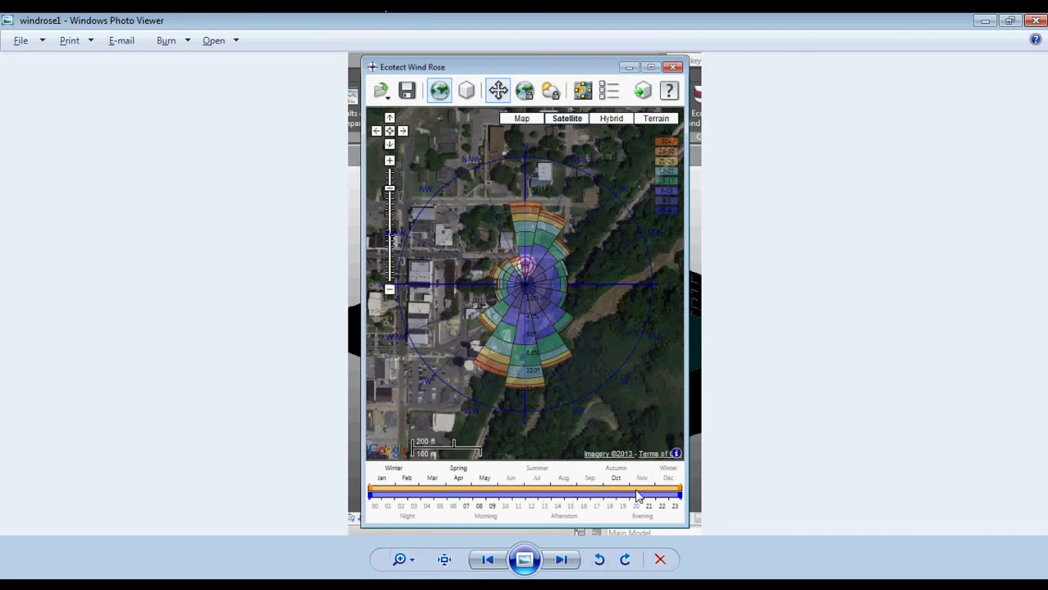
pyautogui.click(1035, 23)
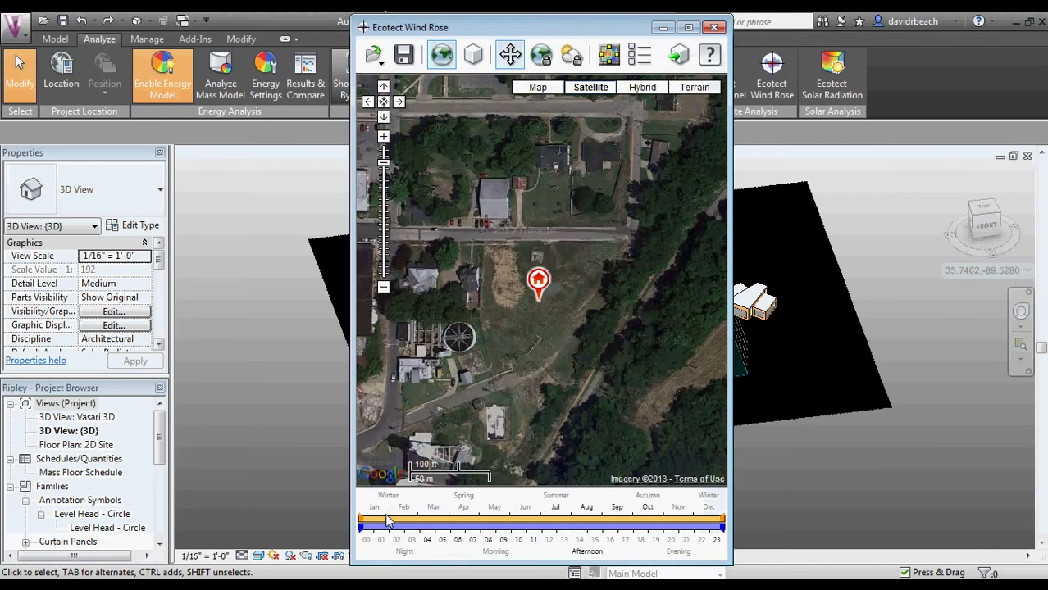
# Drag the orange month markers so the wind rose period spans February to late November
pyautogui.click(386, 523)
pyautogui.moveTo(387, 523); pyautogui.dragTo(694, 527)
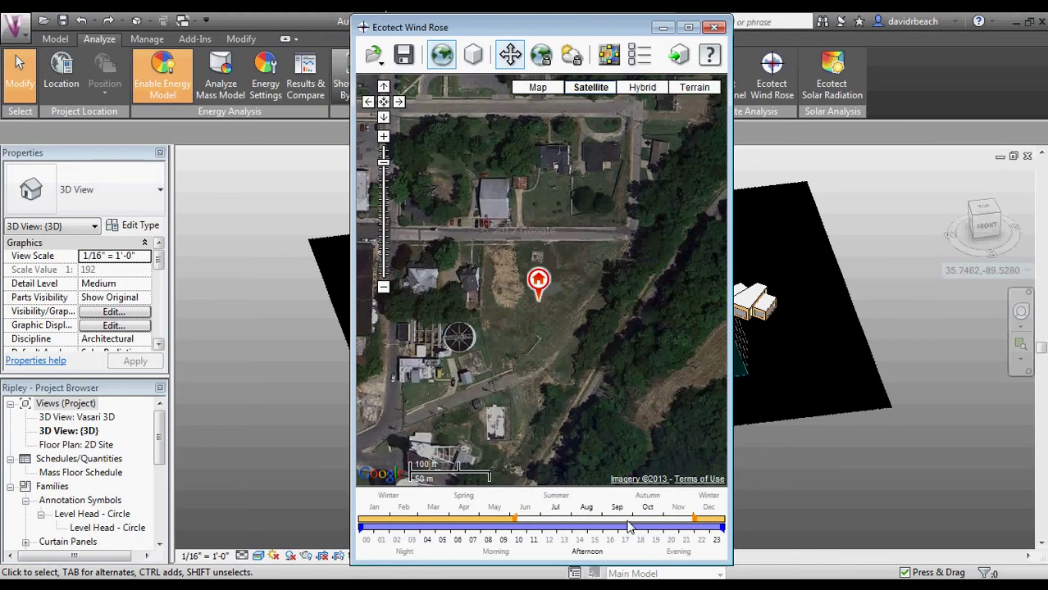
pyautogui.moveTo(515, 523)
pyautogui.mouseDown()
pyautogui.moveTo(391, 528)
pyautogui.moveTo(401, 528)
pyautogui.mouseUp()
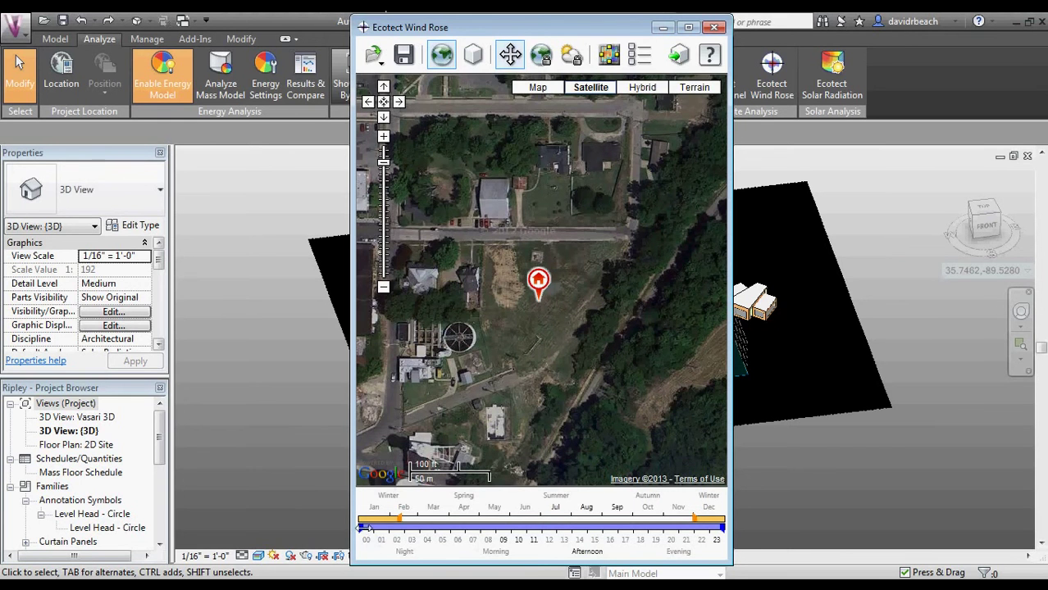
# Limit the wind rose hours to about 08–11 and bring the windrose winter picture into view
pyautogui.moveTo(366, 532); pyautogui.dragTo(496, 551)
pyautogui.moveTo(724, 528); pyautogui.dragTo(526, 551)
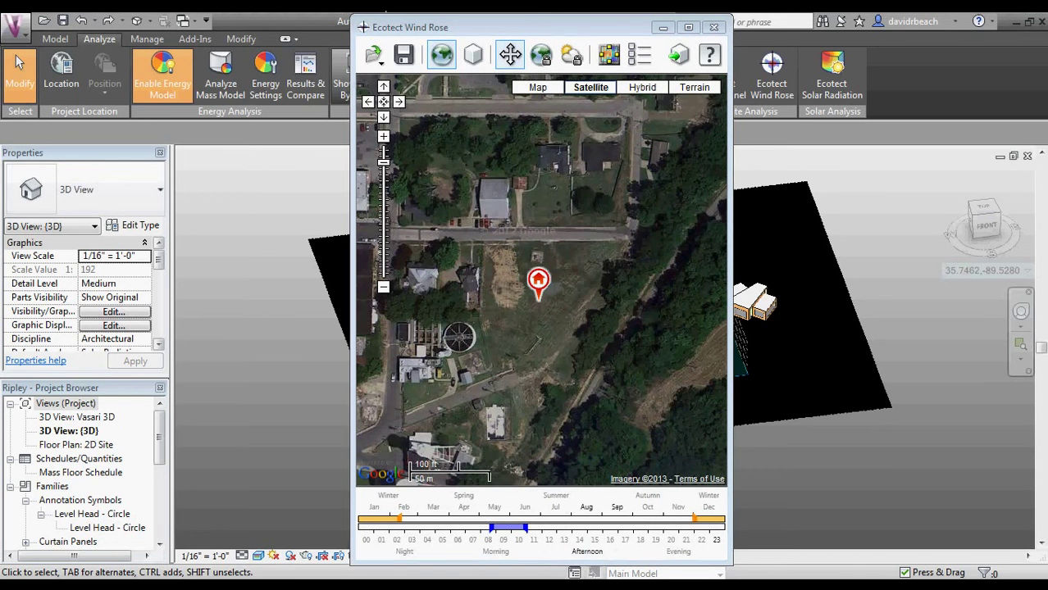
pyautogui.moveTo(1047, 25); pyautogui.dragTo(326, 32)
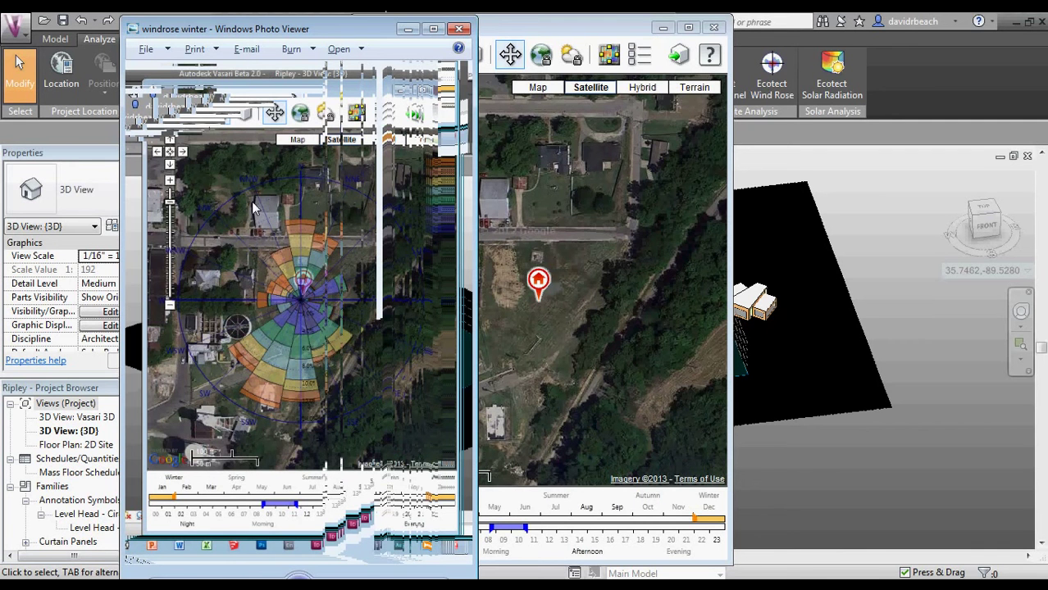
# Nudge the windrose winter Photo Viewer window right and maximize it
pyautogui.moveTo(315, 31); pyautogui.dragTo(340, 35)
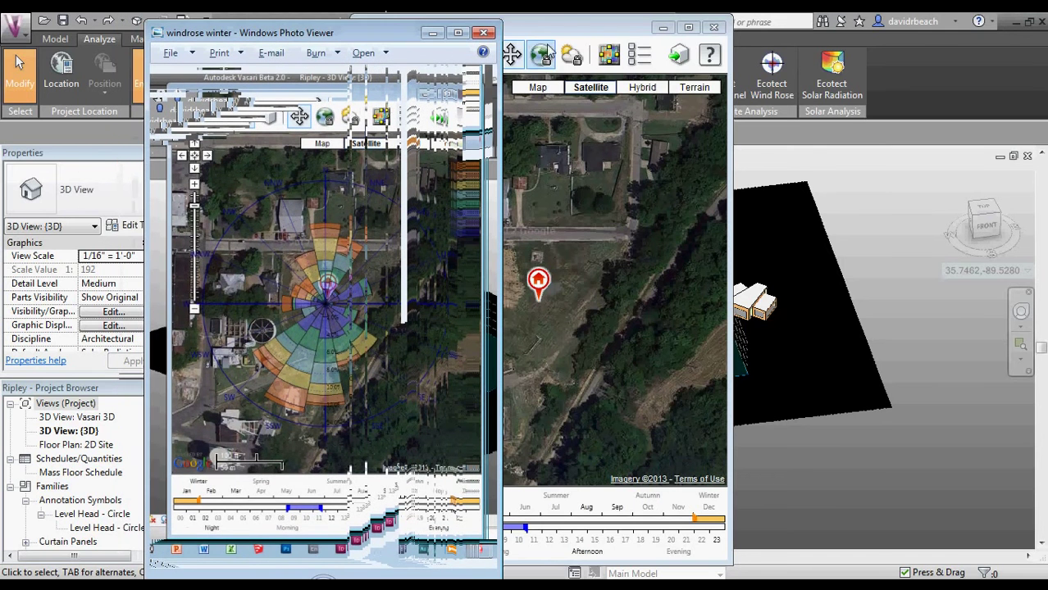
pyautogui.click(459, 33)
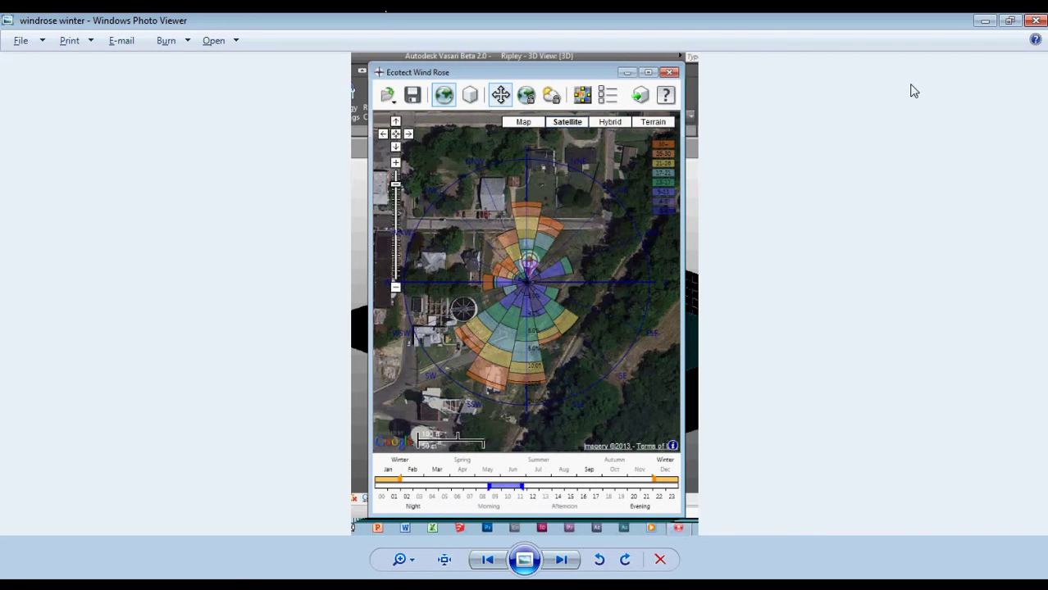
# Close Photo Viewer and set the wind rose to June–September with afternoon hours about 13–17
pyautogui.click(1036, 22)
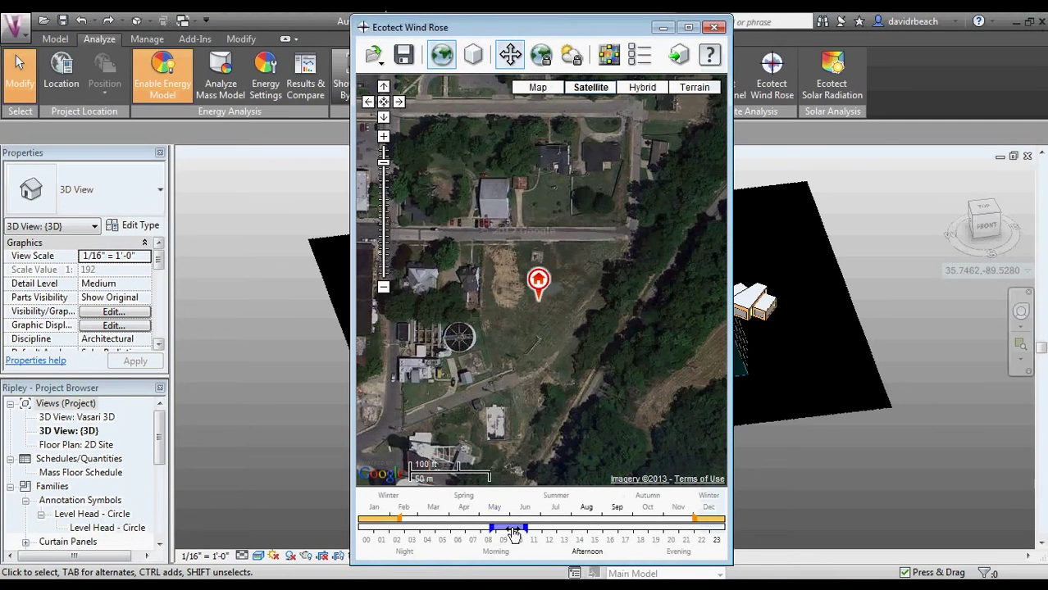
pyautogui.moveTo(514, 533); pyautogui.dragTo(538, 535)
pyautogui.moveTo(385, 520)
pyautogui.mouseDown()
pyautogui.moveTo(320, 525)
pyautogui.moveTo(693, 529)
pyautogui.moveTo(552, 526)
pyautogui.moveTo(614, 526)
pyautogui.mouseUp()
pyautogui.moveTo(547, 529); pyautogui.dragTo(631, 545)
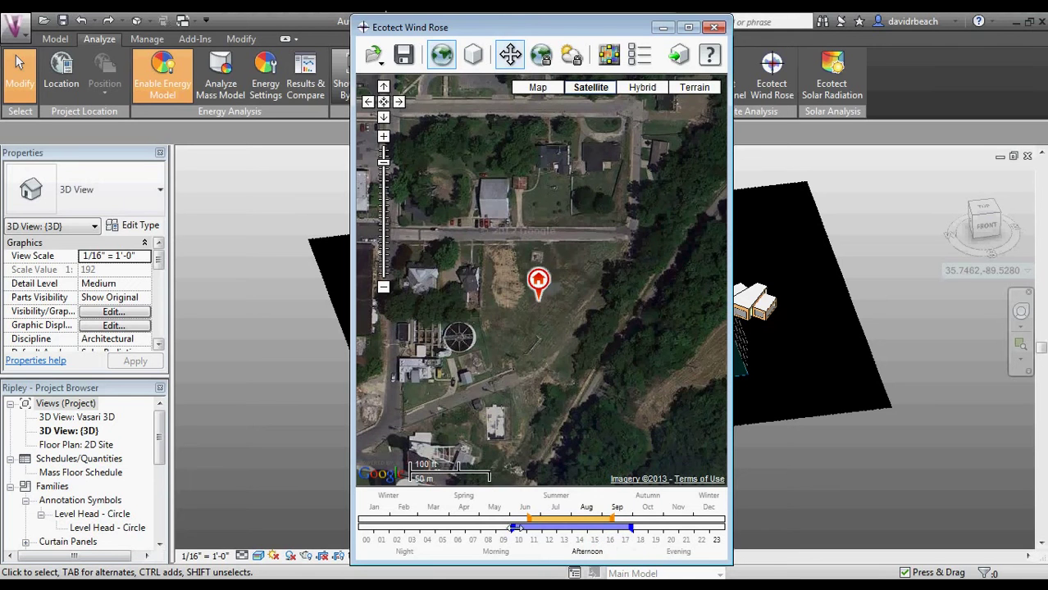
pyautogui.moveTo(513, 530); pyautogui.dragTo(558, 544)
pyautogui.moveTo(538, 31); pyautogui.dragTo(278, 43)
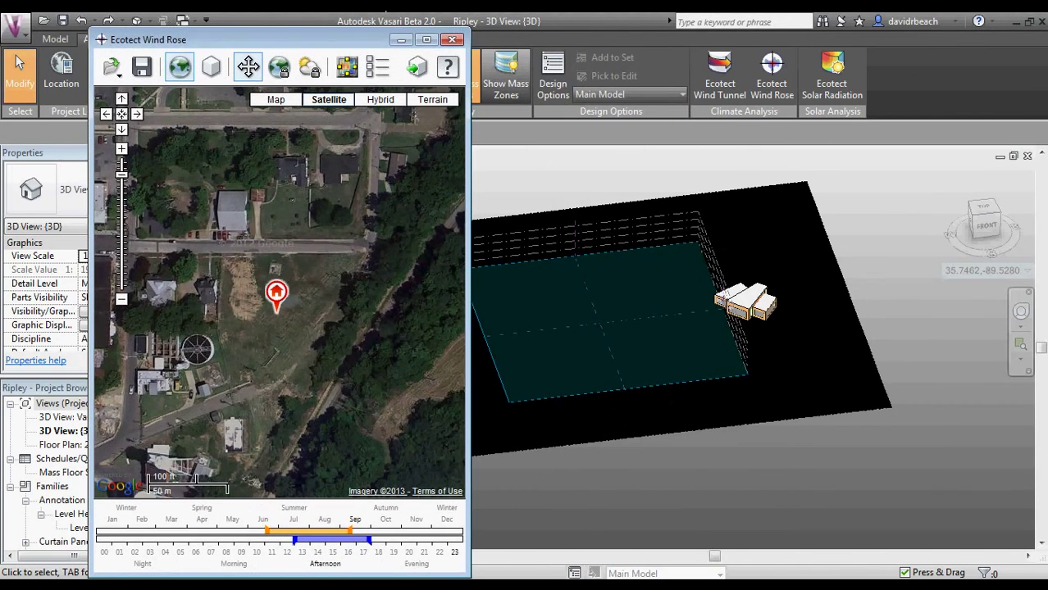
# View the windrose picture full screen in Photo Viewer, then recentre the Ecotect Wind Rose window
pyautogui.moveTo(1045, 37); pyautogui.dragTo(770, 40)
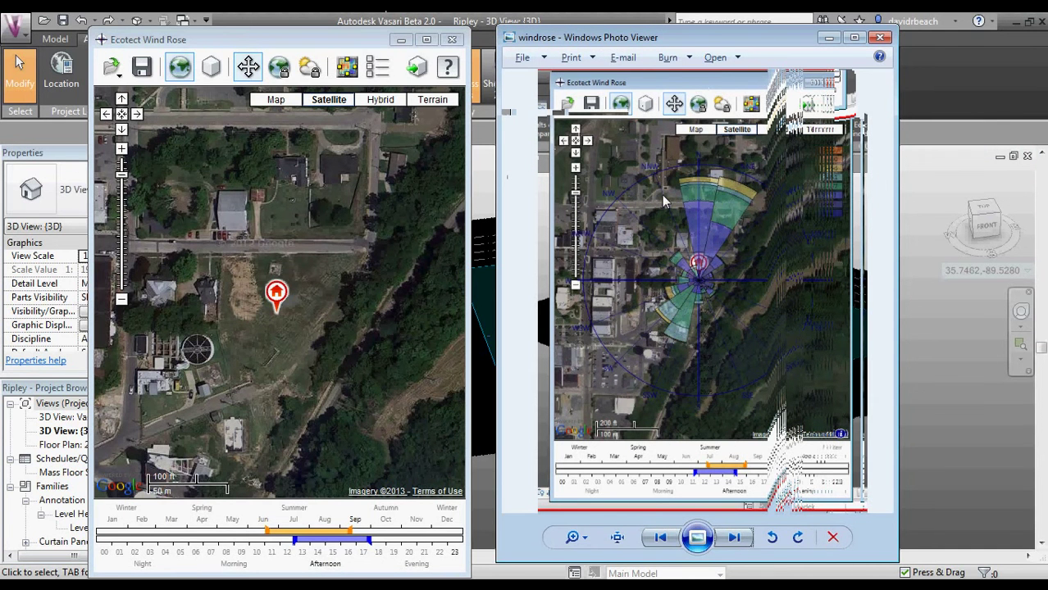
pyautogui.click(853, 38)
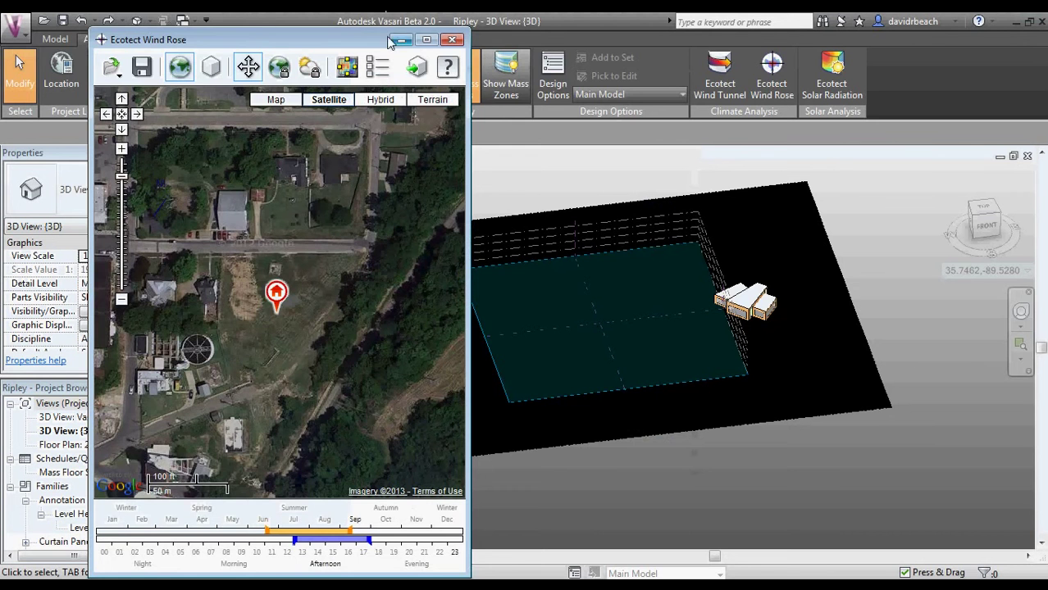
pyautogui.moveTo(269, 42); pyautogui.dragTo(554, 32)
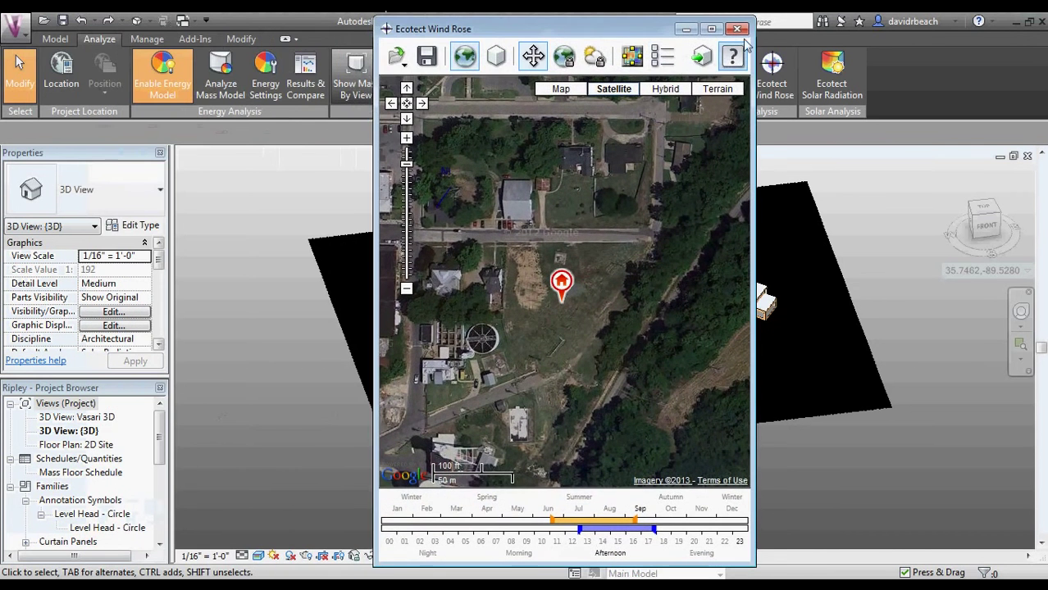
# Close the wind rose and launch the Ecotect Wind Tunnel, zoomed out to the whole grid
pyautogui.click(736, 29)
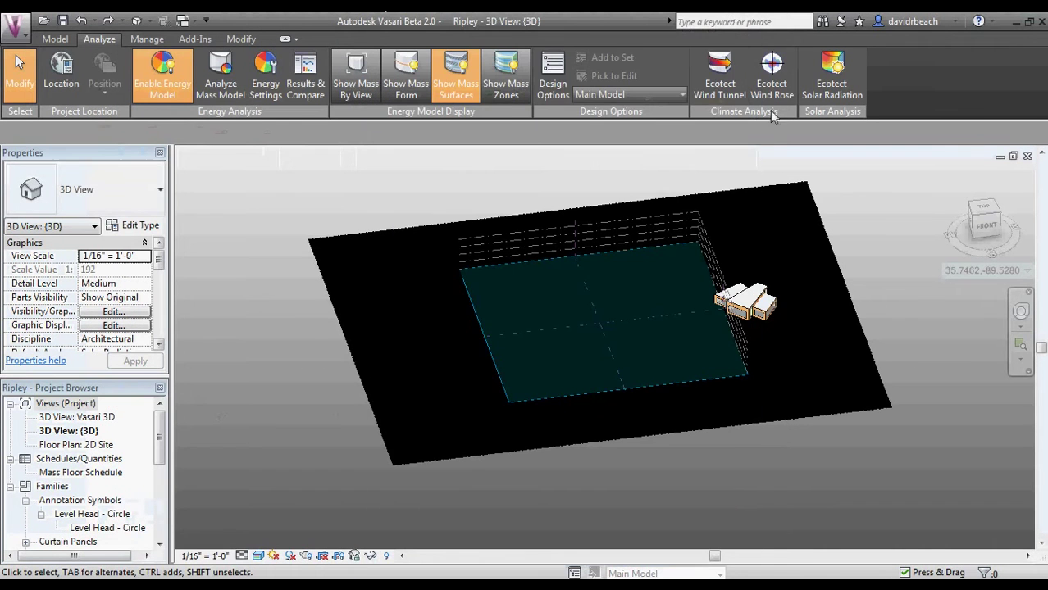
pyautogui.click(719, 72)
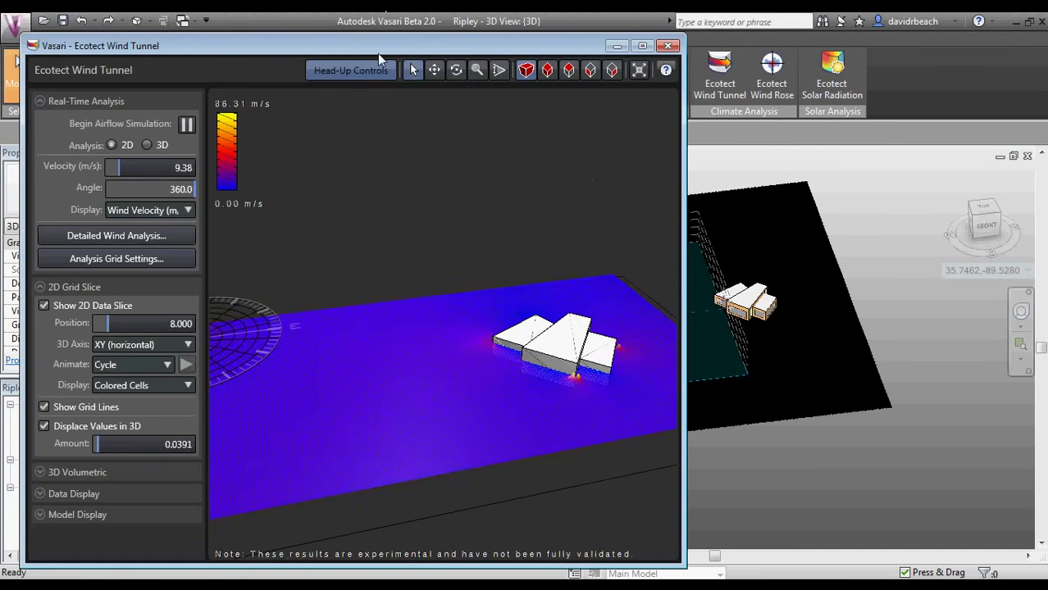
pyautogui.moveTo(380, 51); pyautogui.dragTo(521, 46)
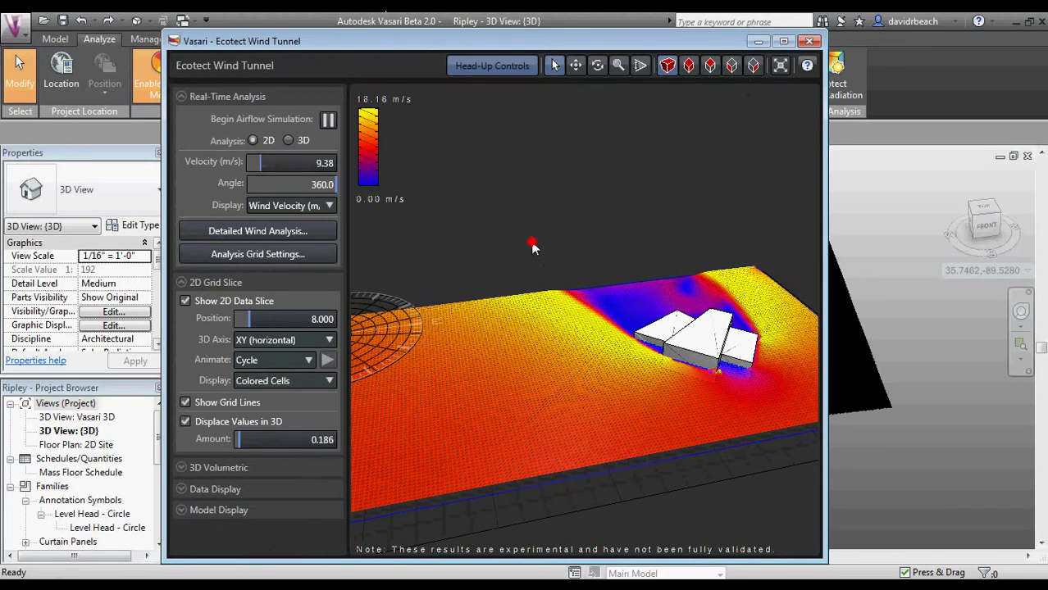
pyautogui.click(576, 67)
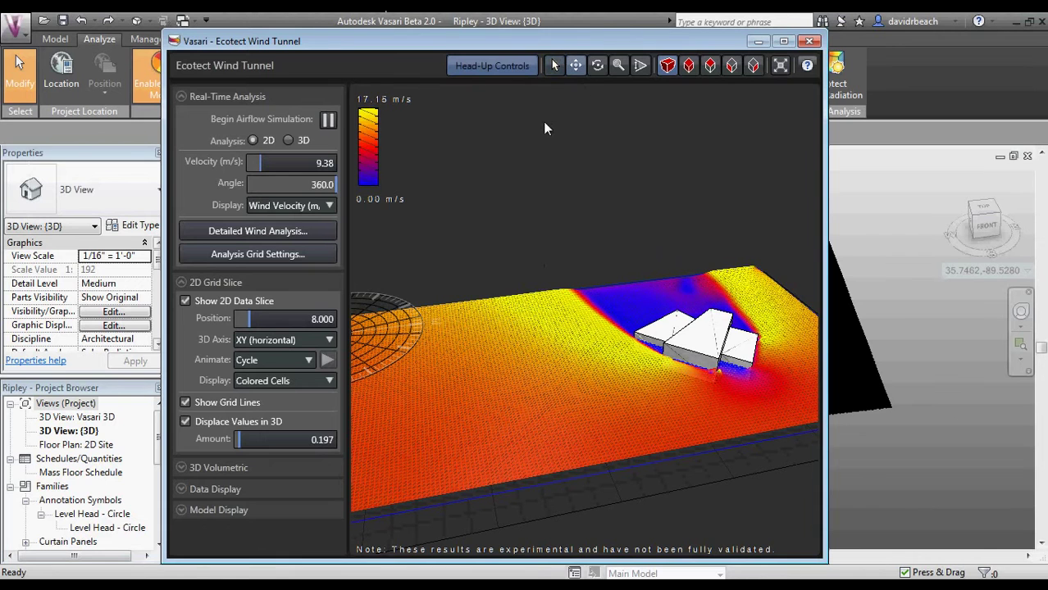
pyautogui.scroll(-3, 554, 214)
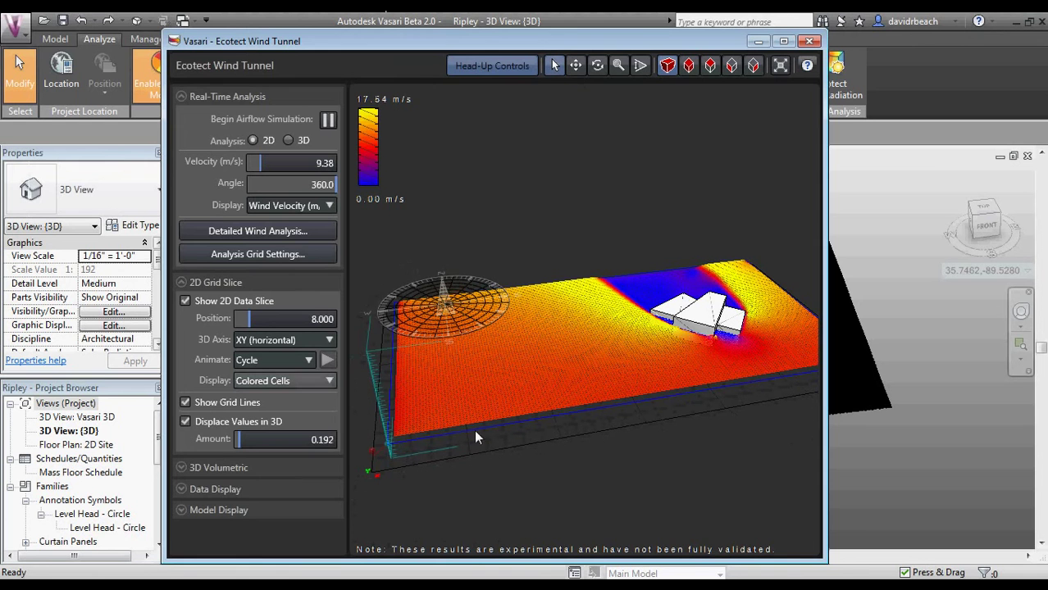
# Tilt the view down onto the grid and set the wind to 12.70 m/s from 201°
pyautogui.click(597, 65)
pyautogui.moveTo(574, 213)
pyautogui.mouseDown()
pyautogui.moveTo(540, 249)
pyautogui.moveTo(594, 291)
pyautogui.moveTo(547, 223)
pyautogui.mouseUp()
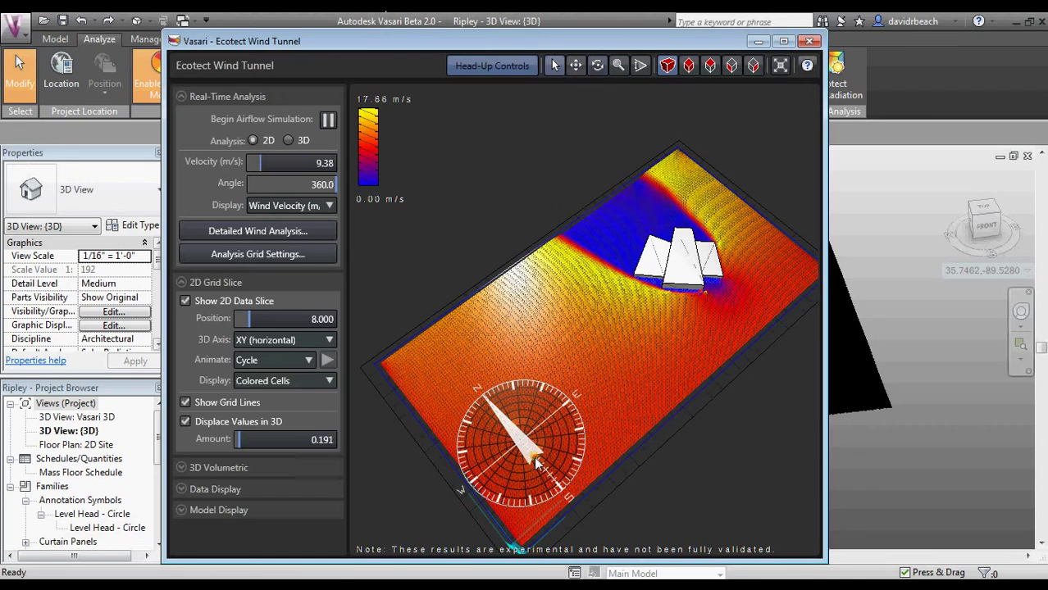
pyautogui.moveTo(535, 463); pyautogui.dragTo(504, 398)
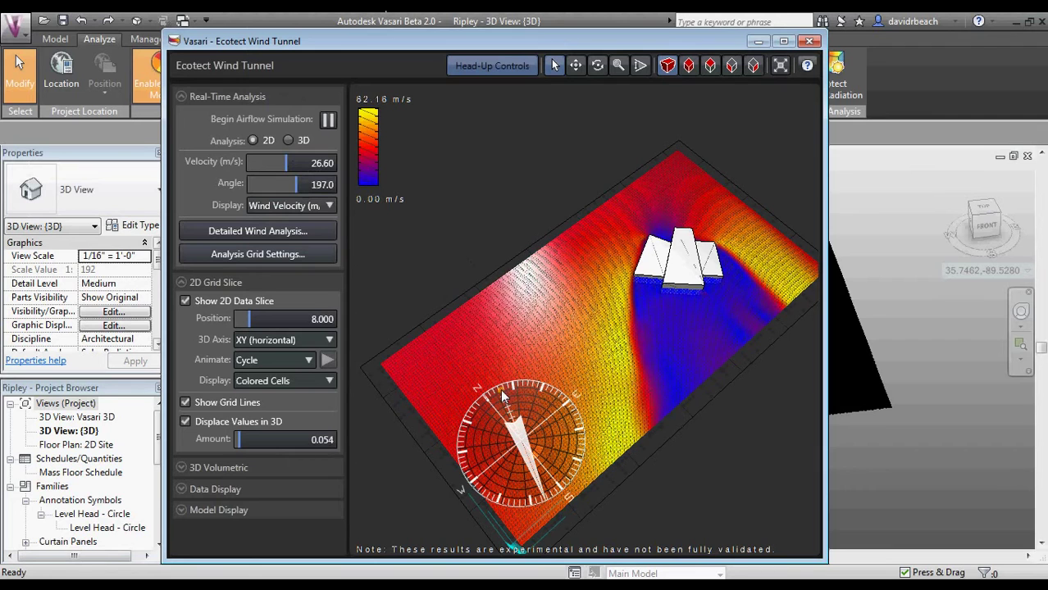
pyautogui.moveTo(505, 395); pyautogui.dragTo(517, 429)
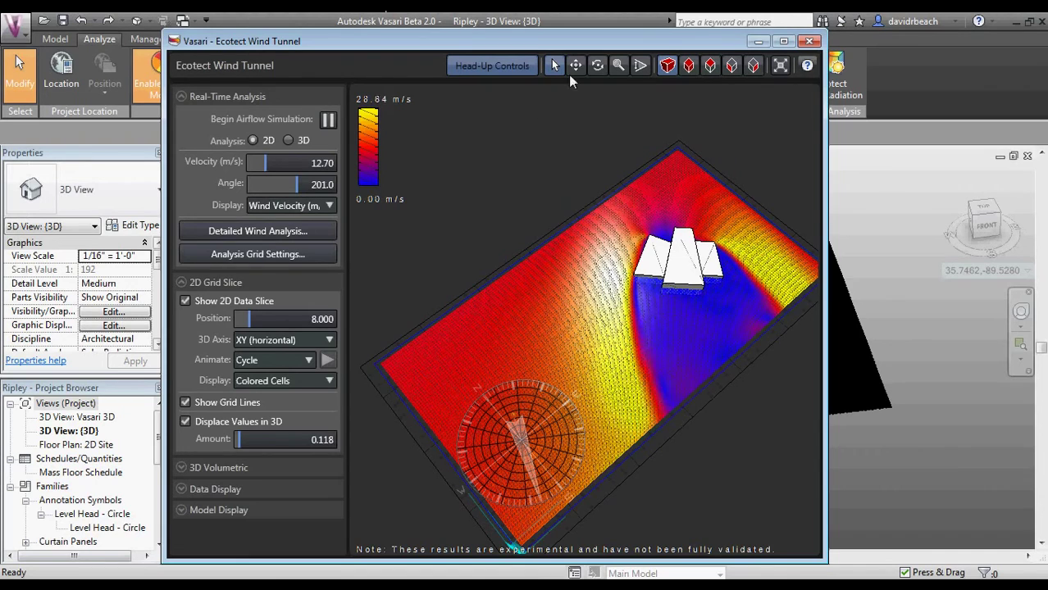
# Orbit and tilt the 3D view until it looks lengthwise down the plate past the masses
pyautogui.click(597, 66)
pyautogui.moveTo(660, 144); pyautogui.dragTo(547, 137)
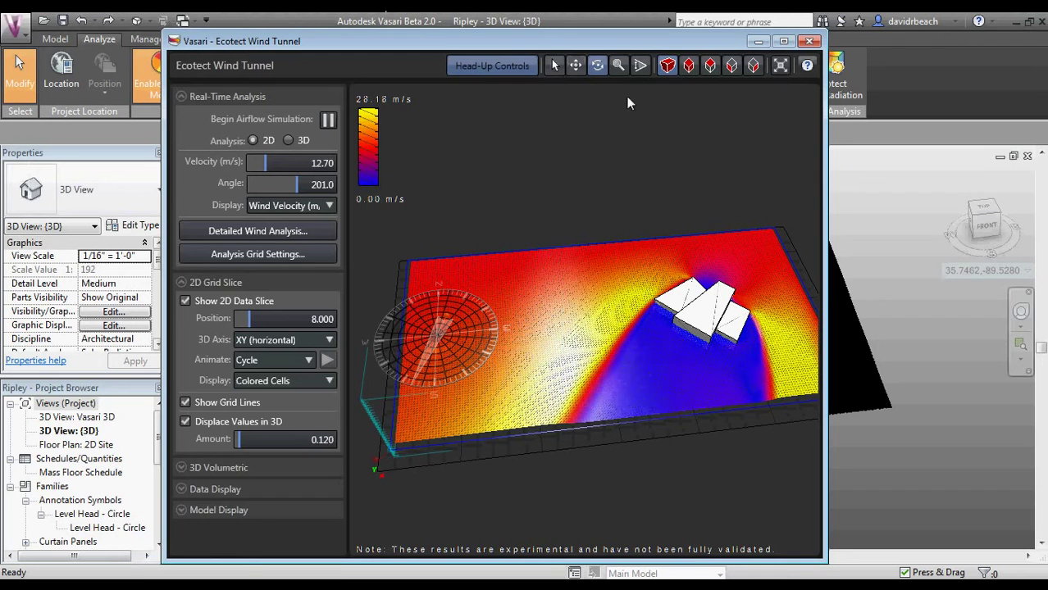
pyautogui.moveTo(679, 148); pyautogui.dragTo(678, 262)
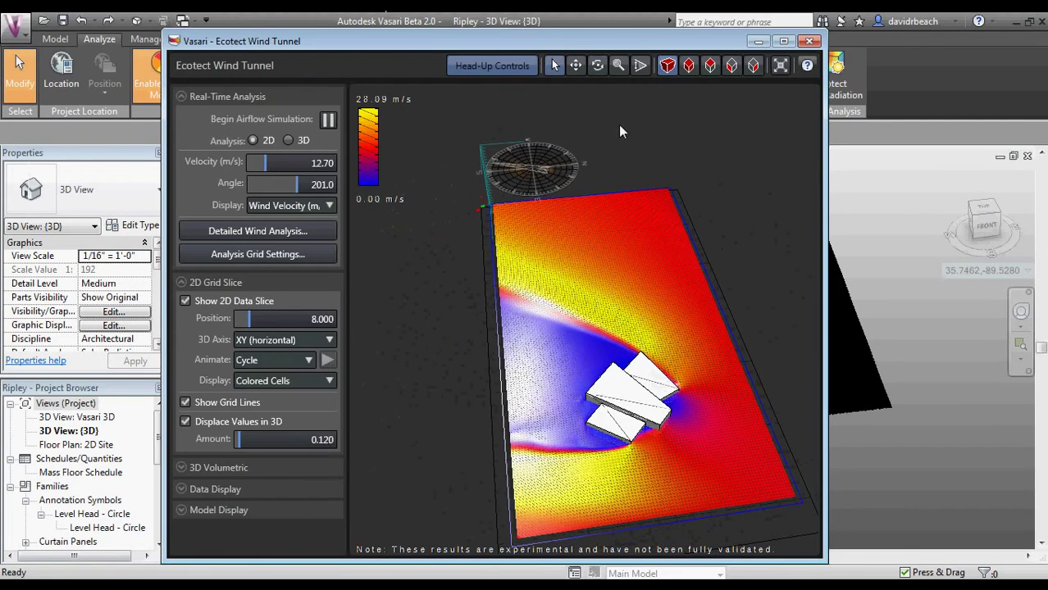
pyautogui.moveTo(681, 227); pyautogui.dragTo(500, 316)
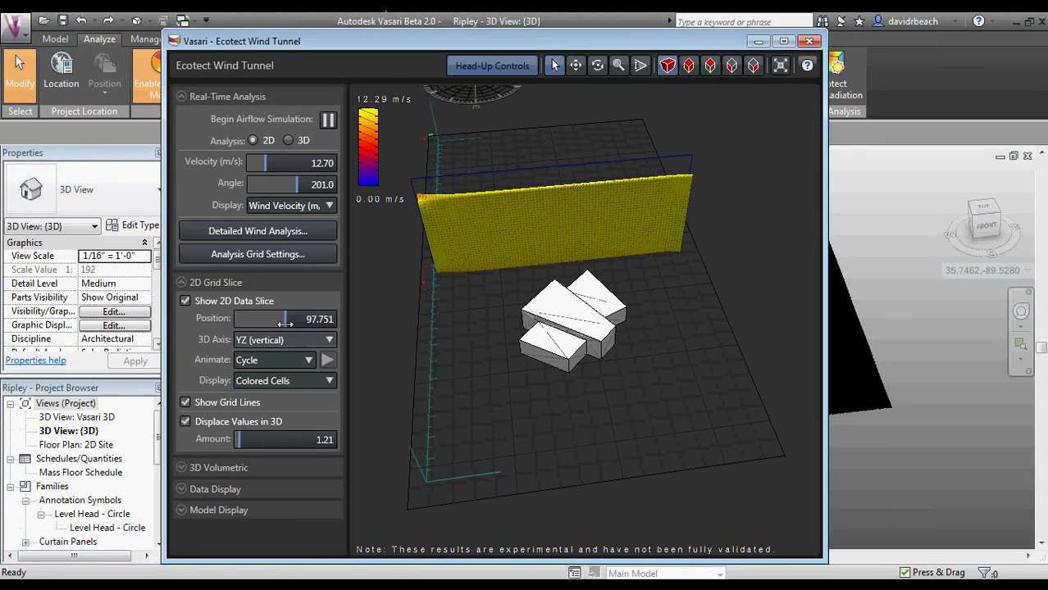
# Move the vertical YZ data slice to position 159 and raise wind speed to 20.60 m/s
pyautogui.moveTo(286, 320); pyautogui.dragTo(306, 322)
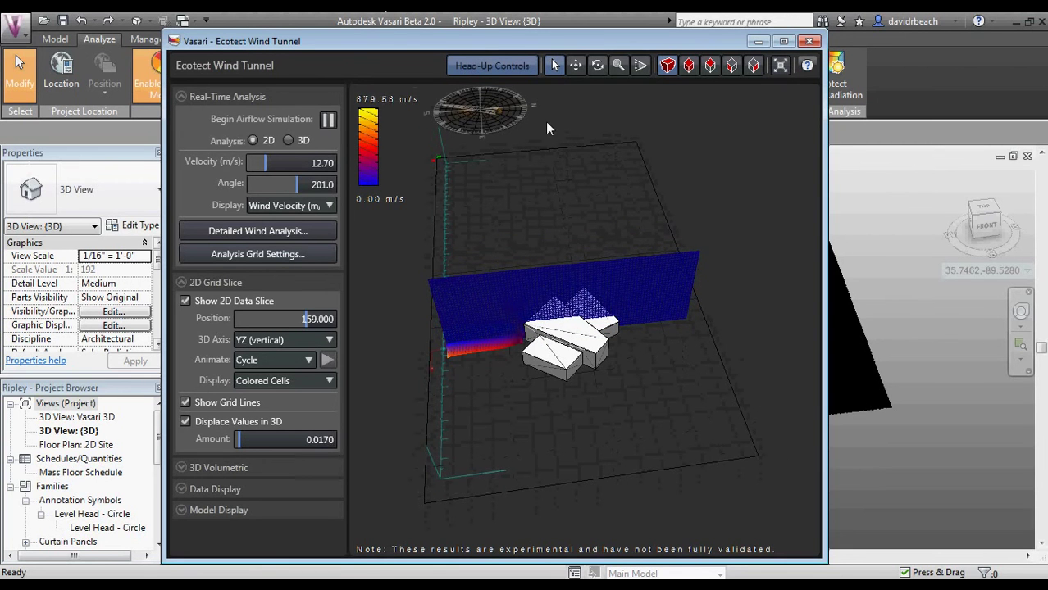
pyautogui.moveTo(500, 115); pyautogui.dragTo(517, 115)
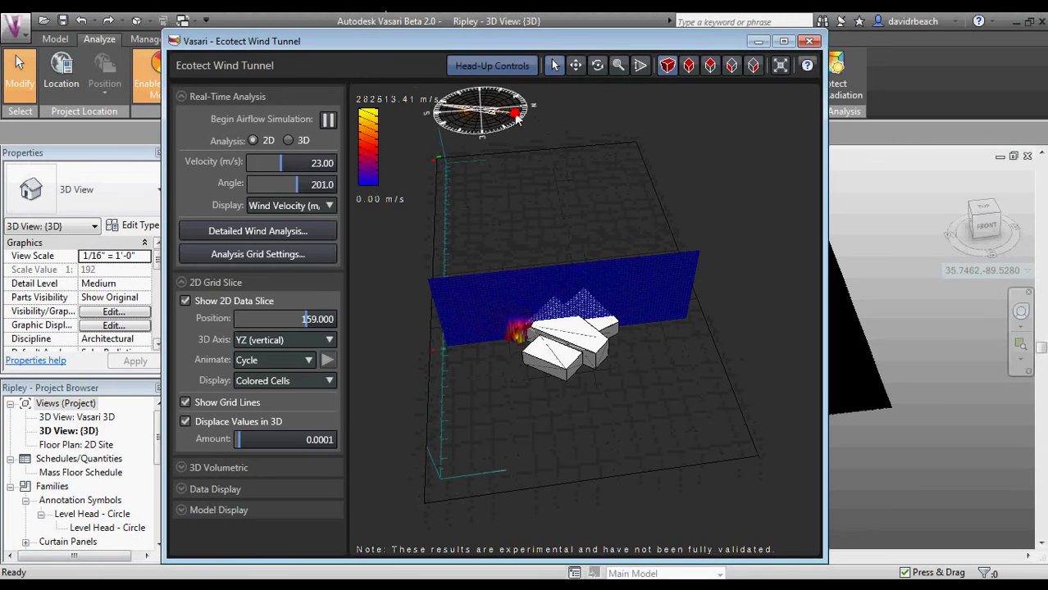
# Orbit to a low frontal view of the vertical slice and massing, with wind at 17.30 m/s
pyautogui.click(598, 65)
pyautogui.moveTo(607, 197); pyautogui.dragTo(672, 324)
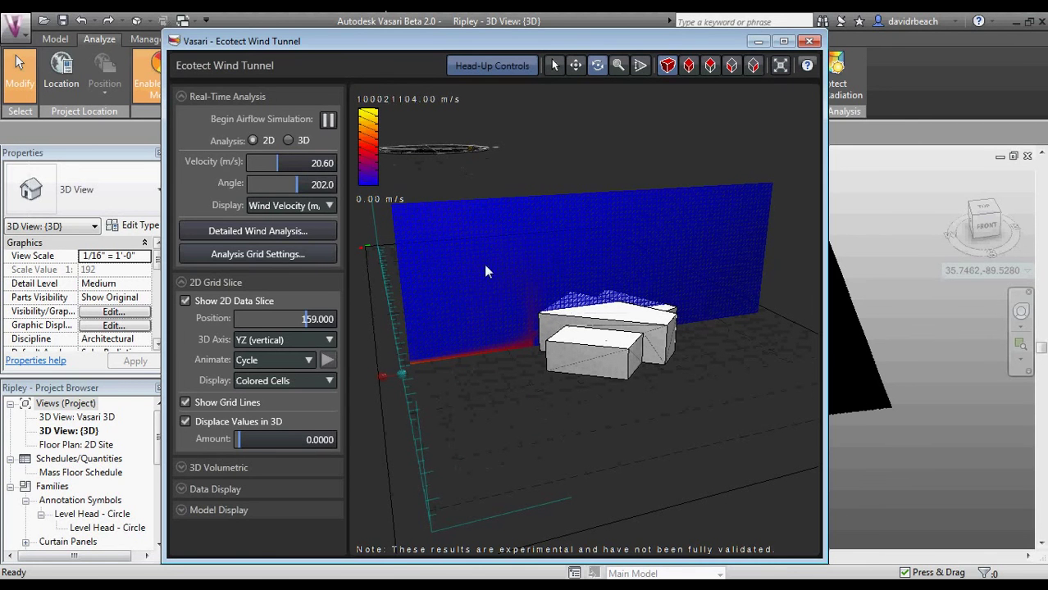
pyautogui.moveTo(610, 101); pyautogui.dragTo(591, 120)
pyautogui.moveTo(475, 138); pyautogui.dragTo(478, 133)
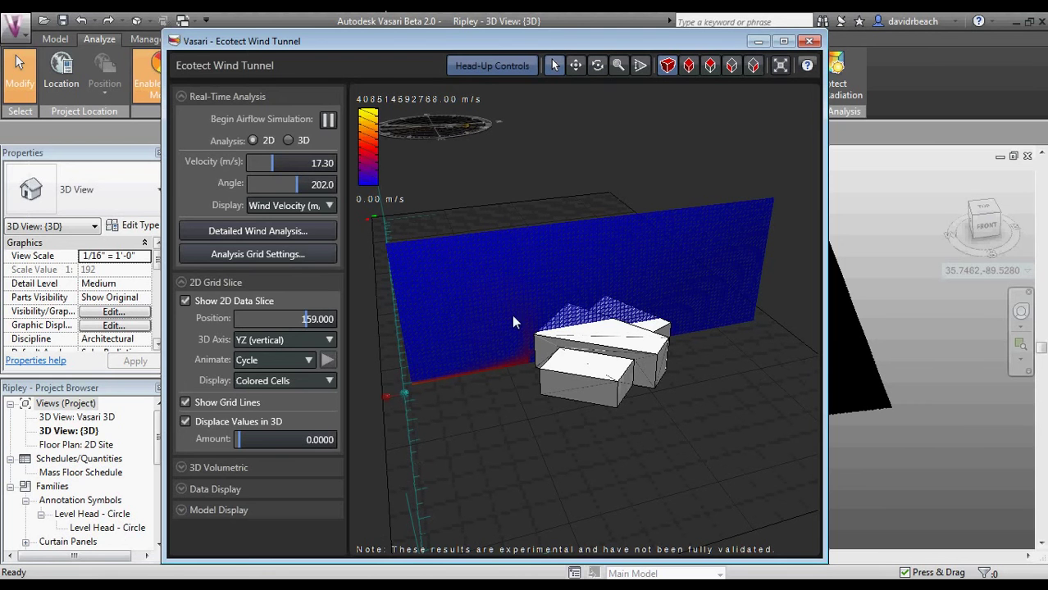
# Expand the 3D Volumetric, Model Display and Data Display sections and scroll through their settings
pyautogui.click(181, 467)
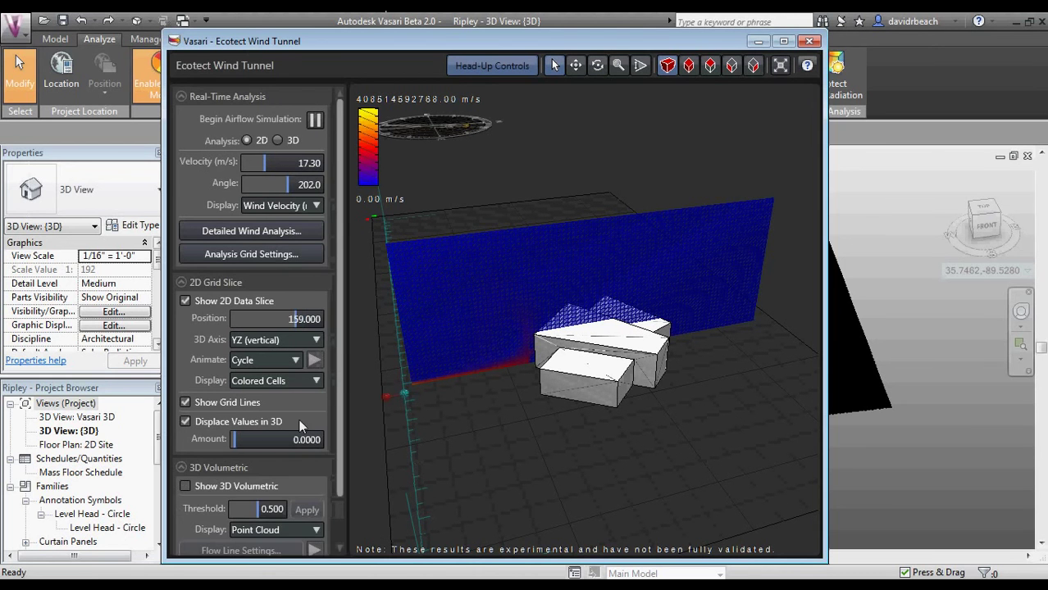
pyautogui.moveTo(342, 364); pyautogui.dragTo(347, 435)
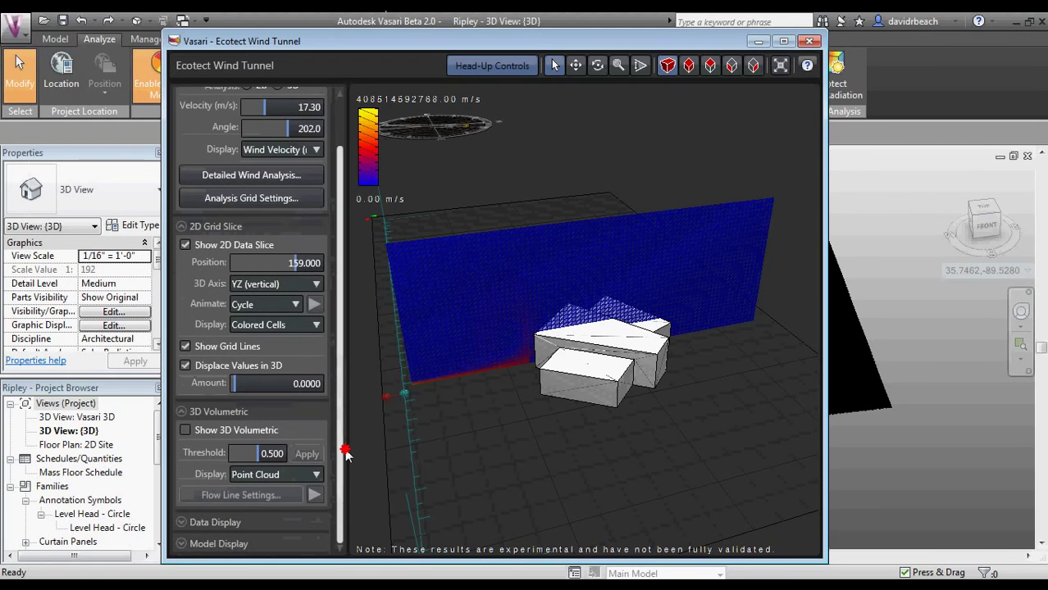
pyautogui.click(223, 544)
pyautogui.moveTo(339, 384); pyautogui.dragTo(347, 492)
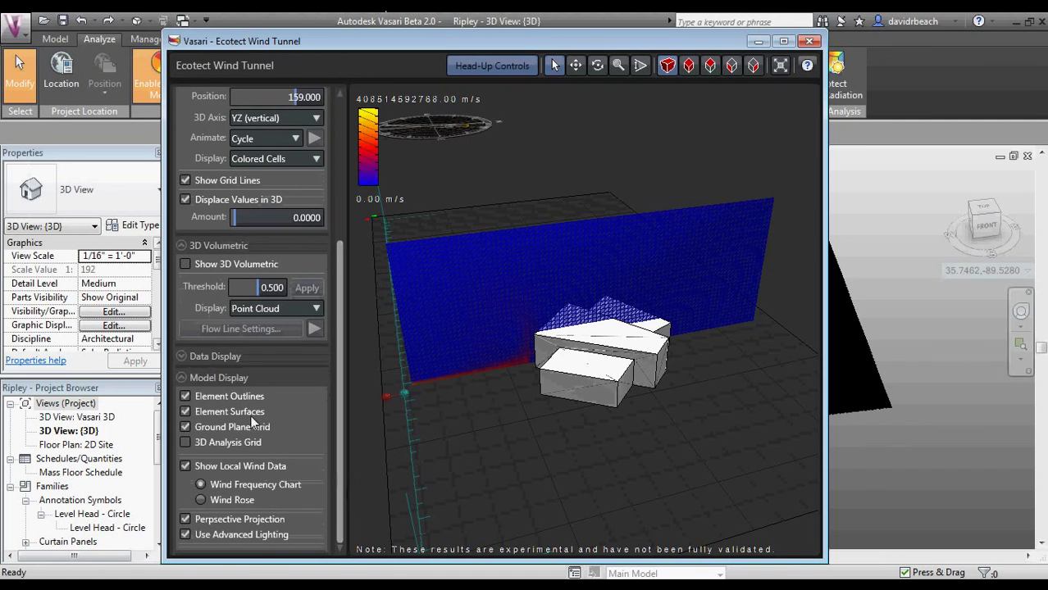
pyautogui.click(185, 356)
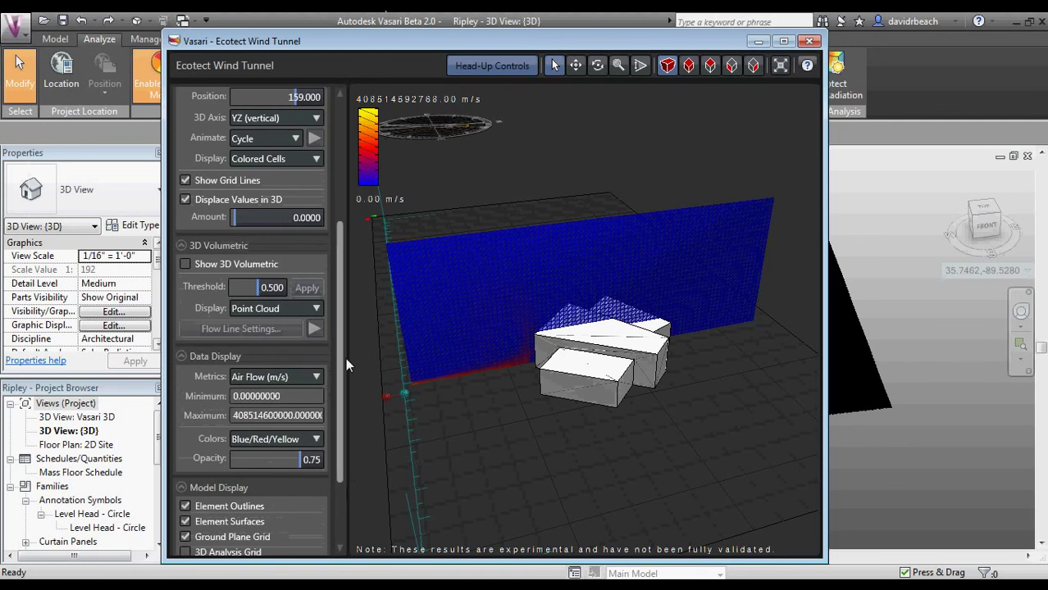
pyautogui.moveTo(344, 355); pyautogui.dragTo(350, 413)
pyautogui.click(297, 268)
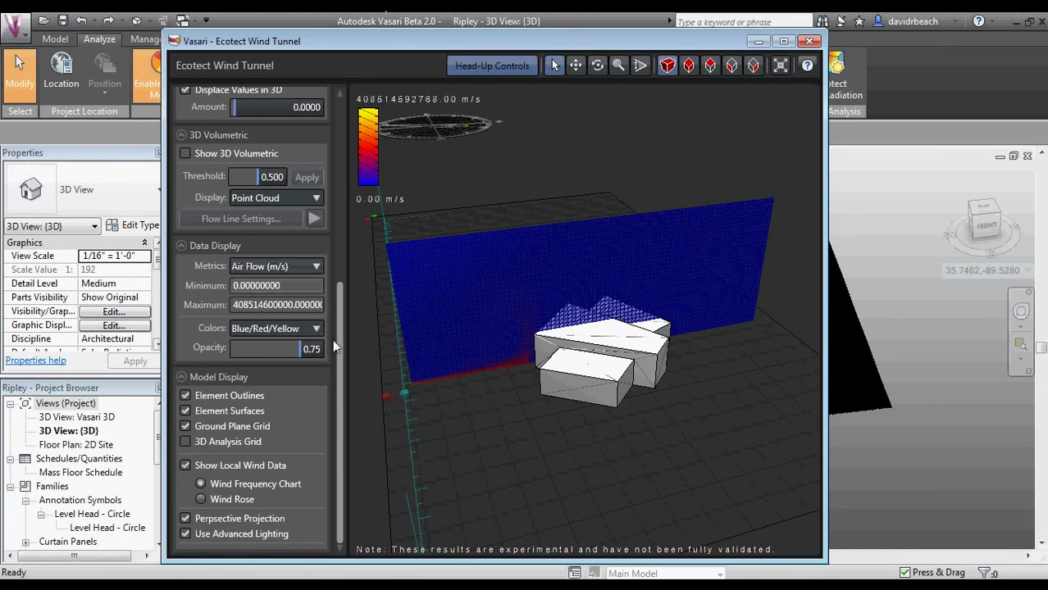
pyautogui.moveTo(340, 337); pyautogui.dragTo(340, 304)
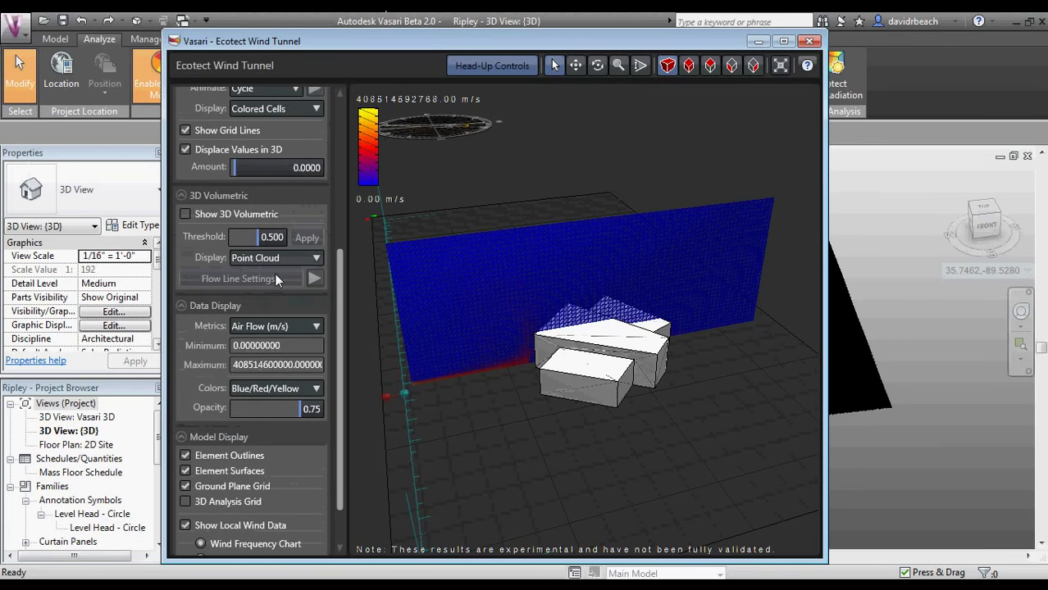
# Show the 3D volumetric display as Flow Lines and hide the 2D data slice
pyautogui.click(282, 260)
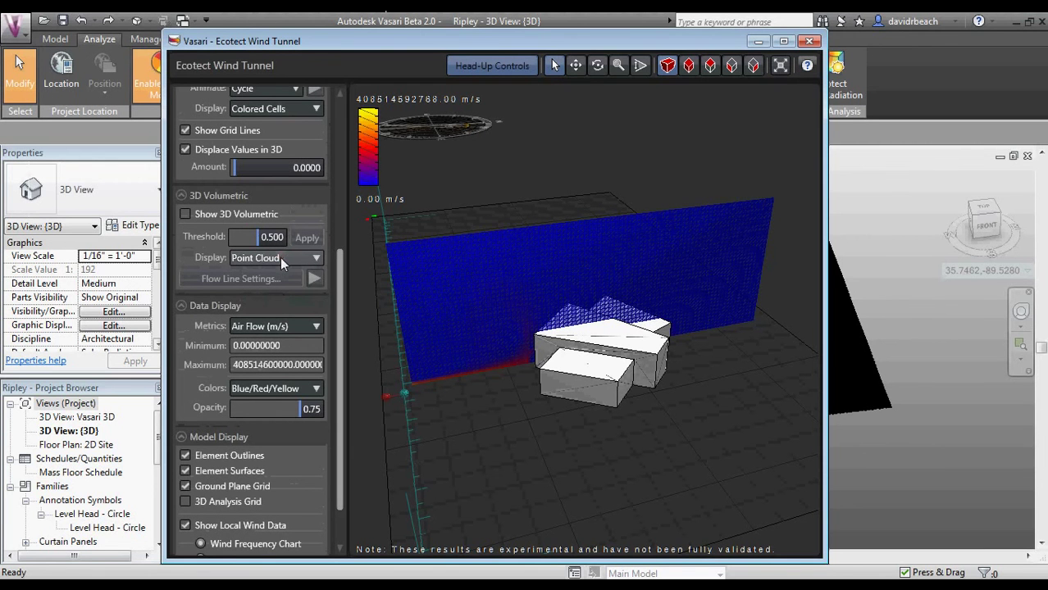
pyautogui.click(284, 294)
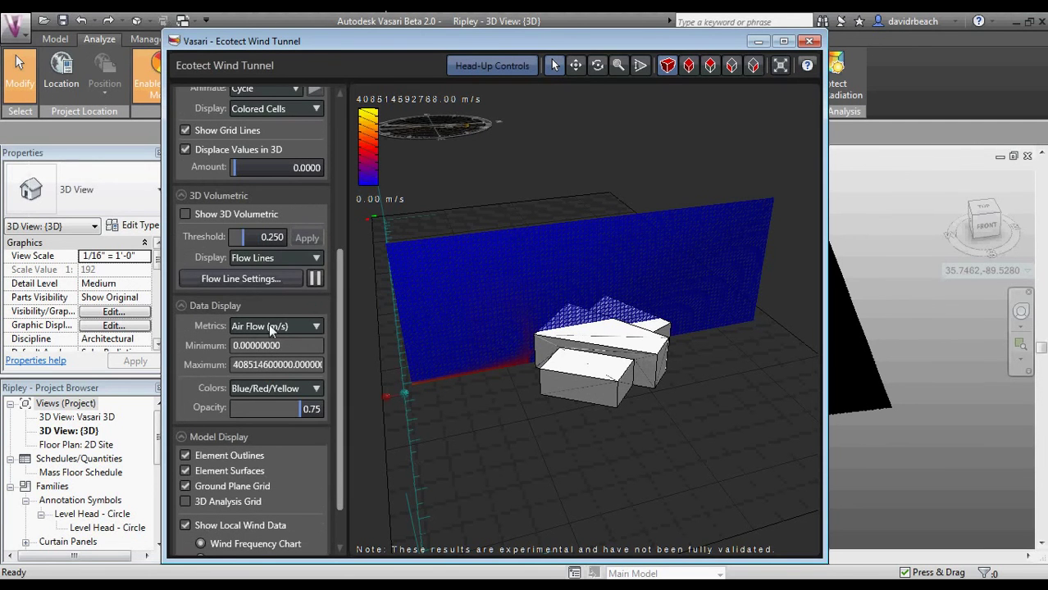
pyautogui.click(185, 214)
pyautogui.moveTo(340, 325); pyautogui.dragTo(342, 187)
pyautogui.click(186, 272)
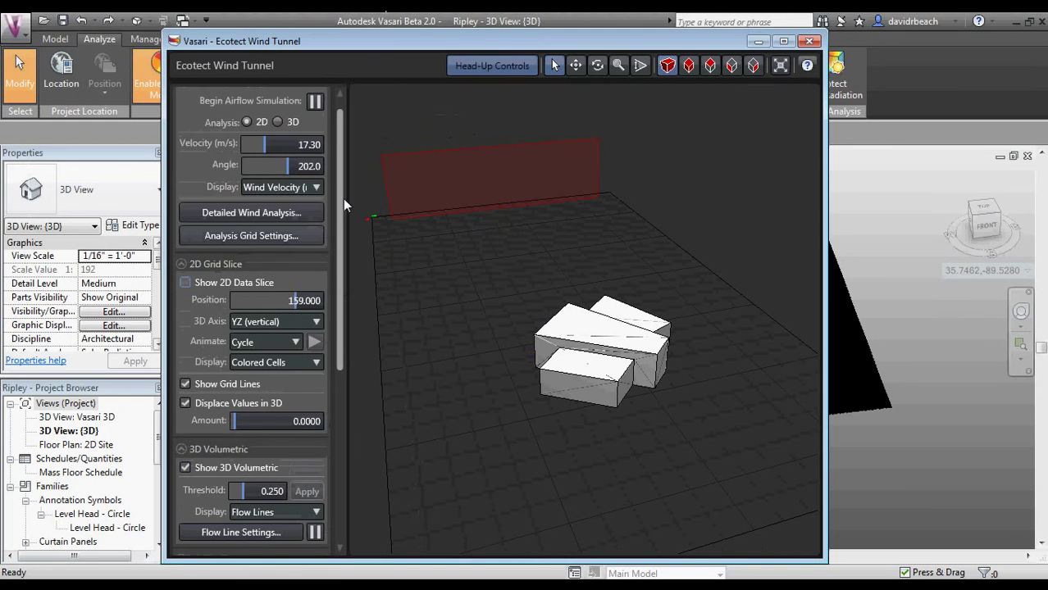
pyautogui.moveTo(341, 199); pyautogui.dragTo(339, 316)
# In Flow Line Settings, make the right end face the flow source instead of the left face
pyautogui.click(264, 337)
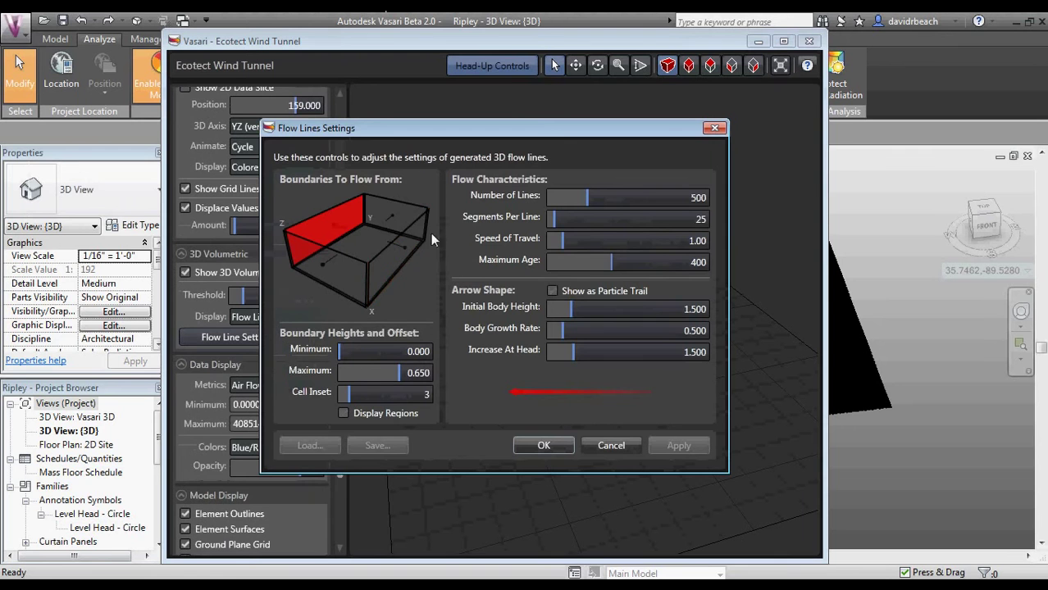
pyautogui.moveTo(465, 128); pyautogui.dragTo(413, 227)
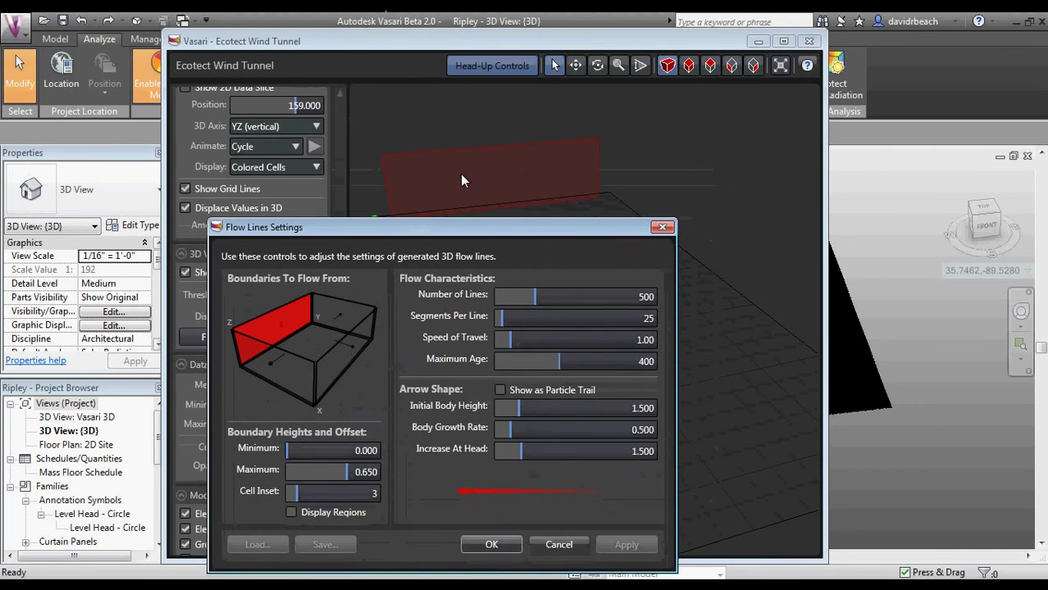
pyautogui.click(344, 311)
pyautogui.click(288, 319)
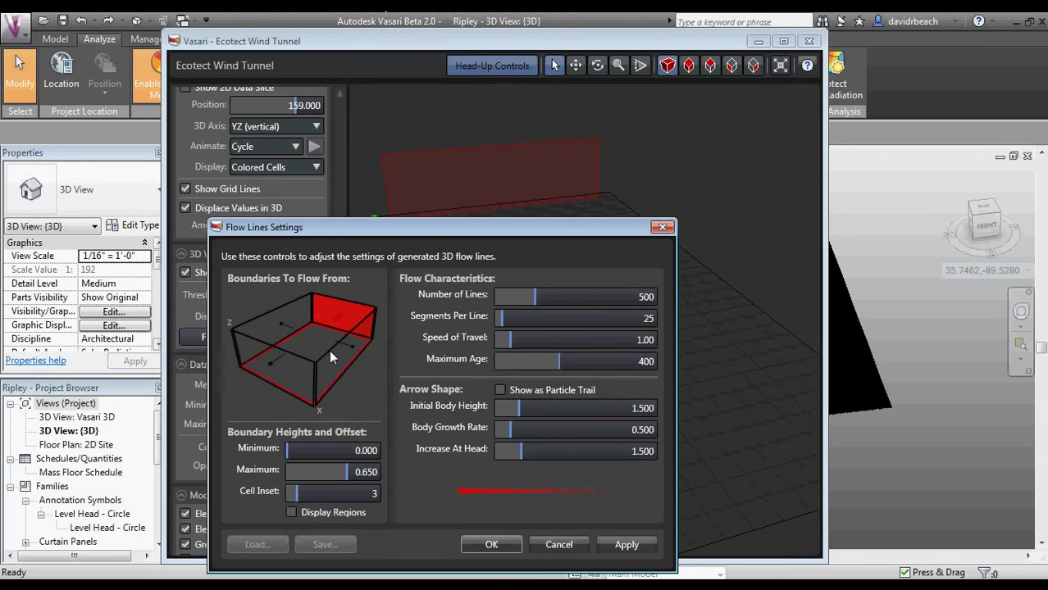
pyautogui.click(620, 545)
pyautogui.click(492, 546)
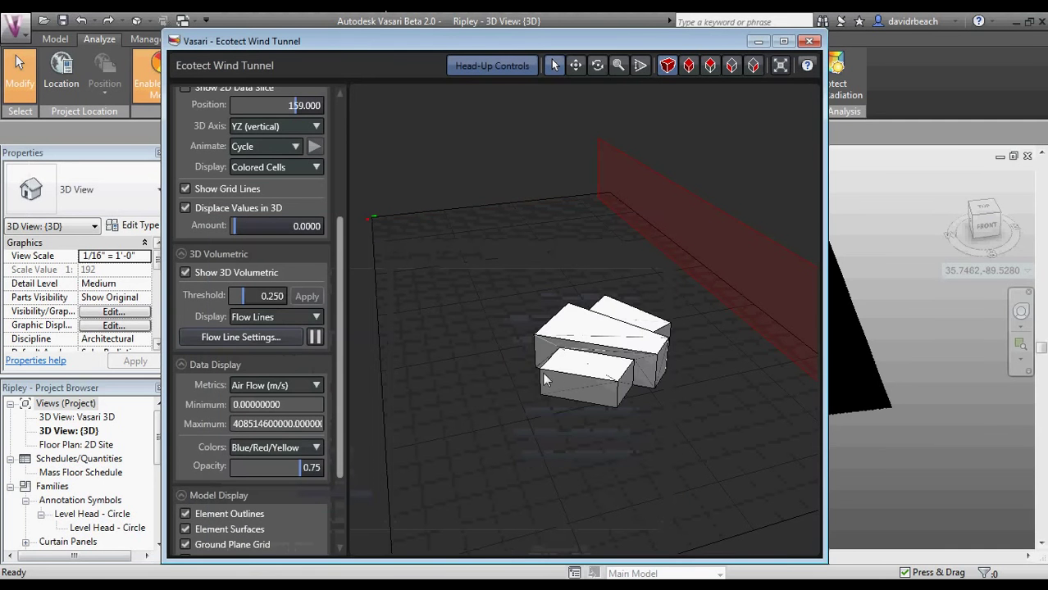
# Set Real-Time Analysis to 3D and raise the wind tunnel window slightly
pyautogui.scroll(-3, 506, 372)
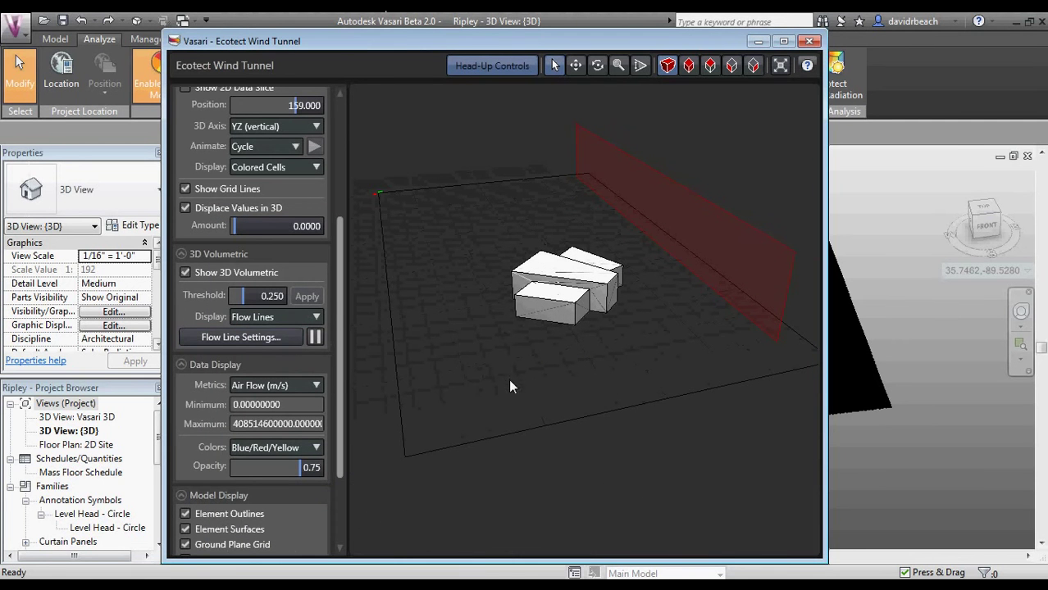
pyautogui.moveTo(339, 310); pyautogui.dragTo(358, 162)
pyautogui.click(278, 140)
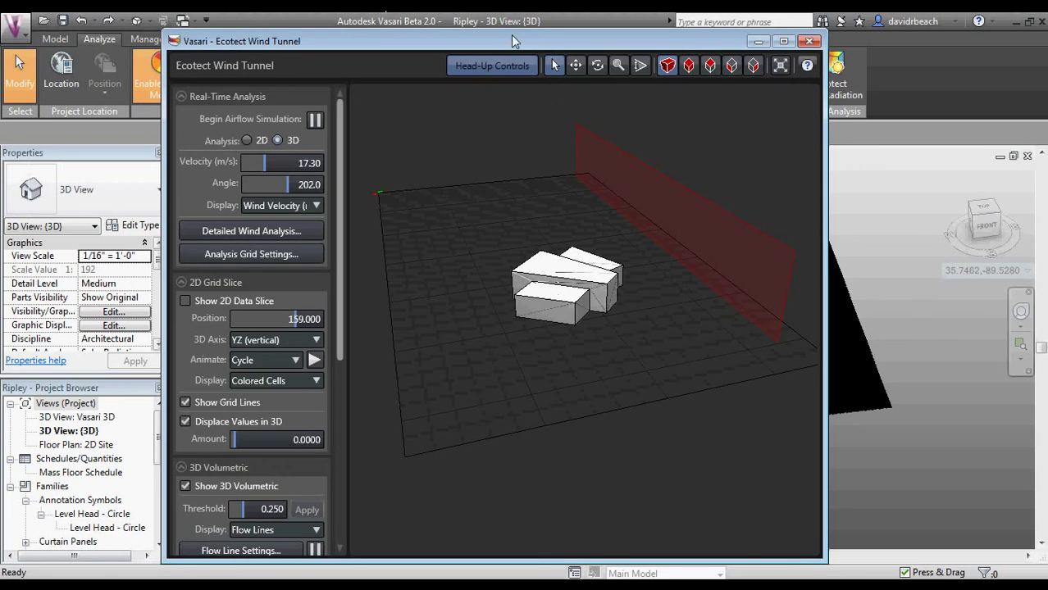
pyautogui.moveTo(509, 41); pyautogui.dragTo(506, 28)
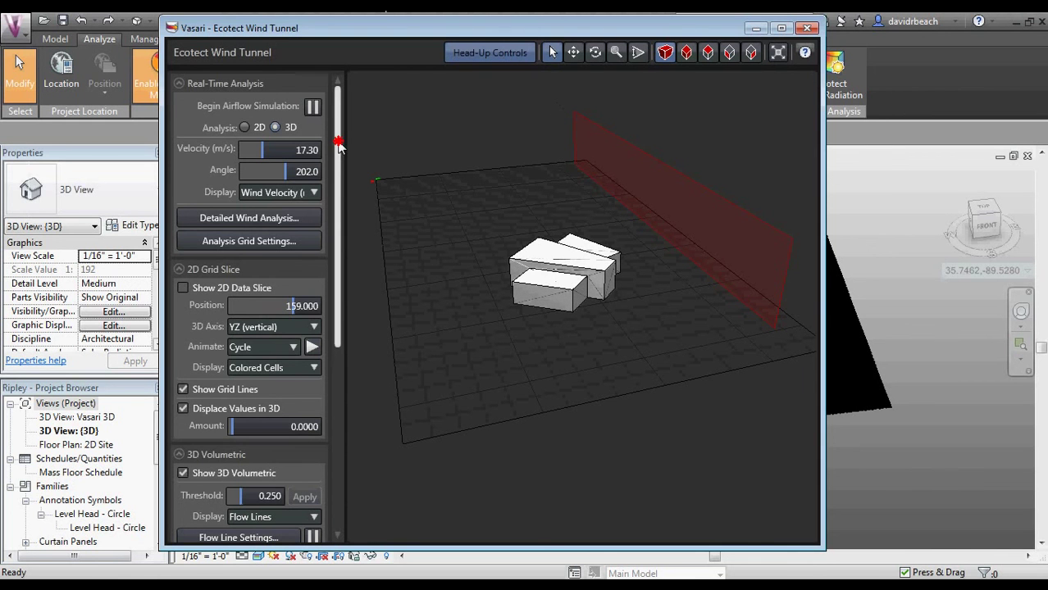
pyautogui.moveTo(338, 139)
pyautogui.mouseDown()
pyautogui.moveTo(335, 326)
pyautogui.moveTo(373, 55)
pyautogui.mouseUp()
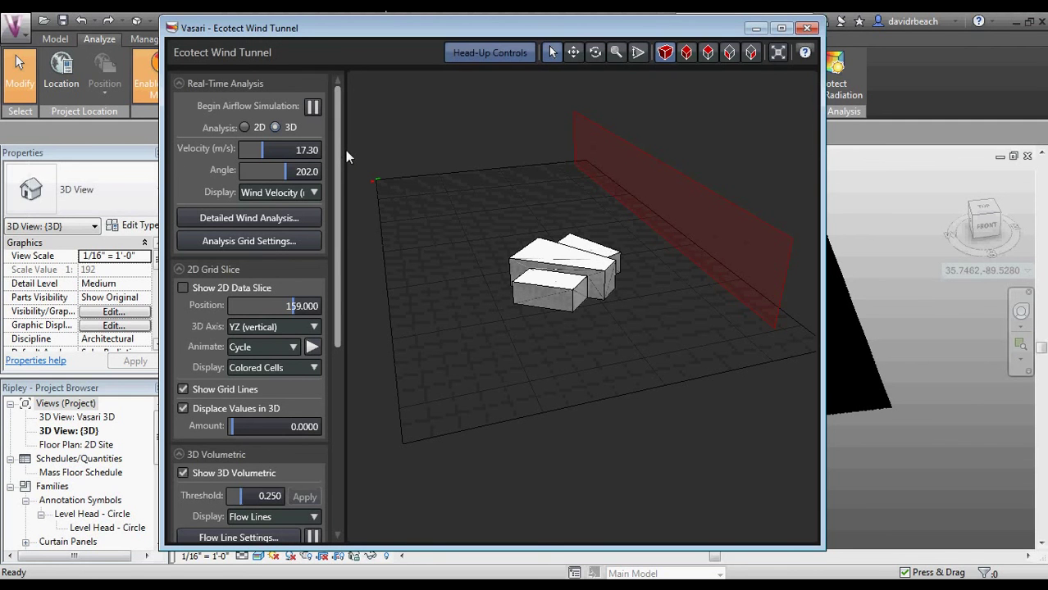
# Reduce the generated 3D flow lines from 500 to 100 in Flow Line Settings and apply
pyautogui.moveTo(339, 139); pyautogui.dragTo(328, 354)
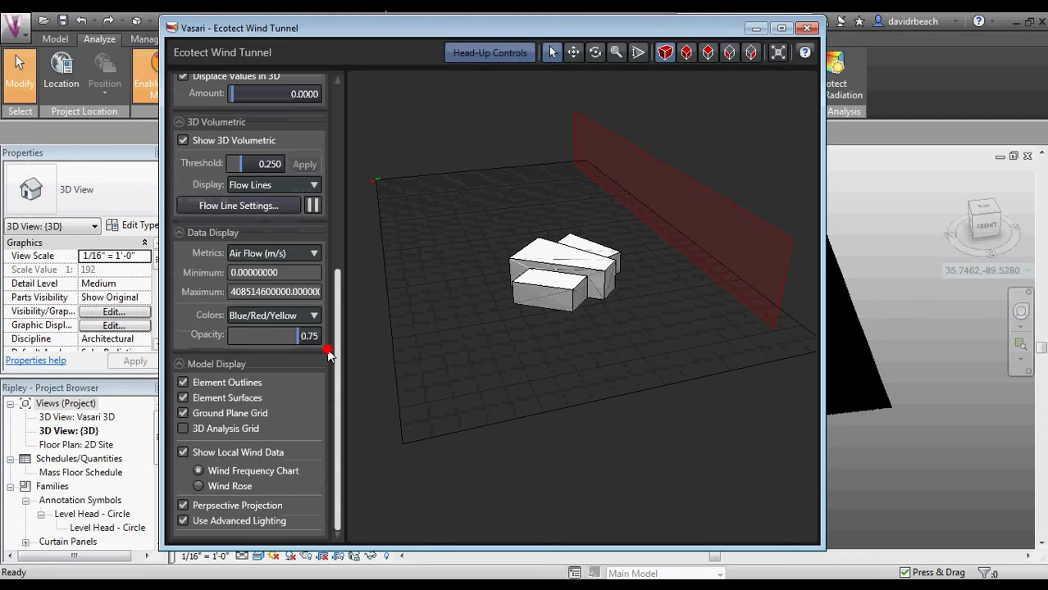
pyautogui.moveTo(328, 354); pyautogui.dragTo(341, 133)
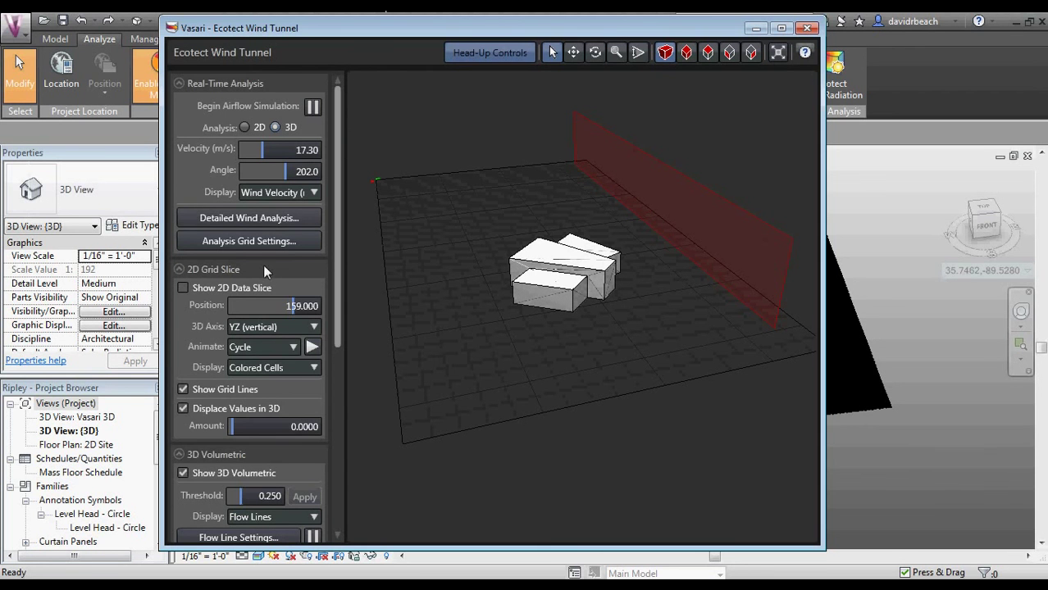
pyautogui.scroll(-5, 337, 279)
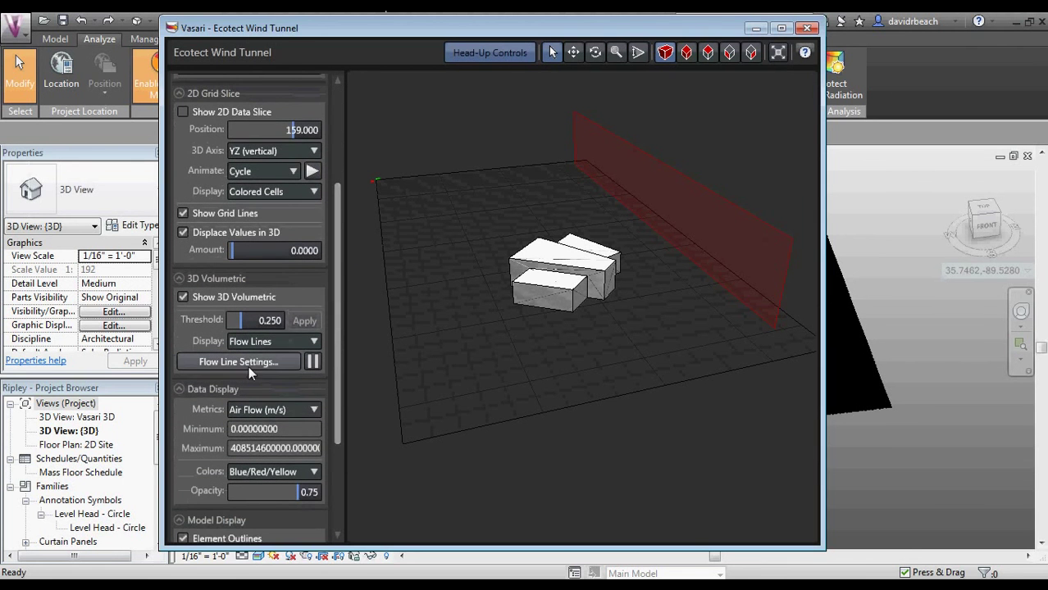
pyautogui.click(248, 362)
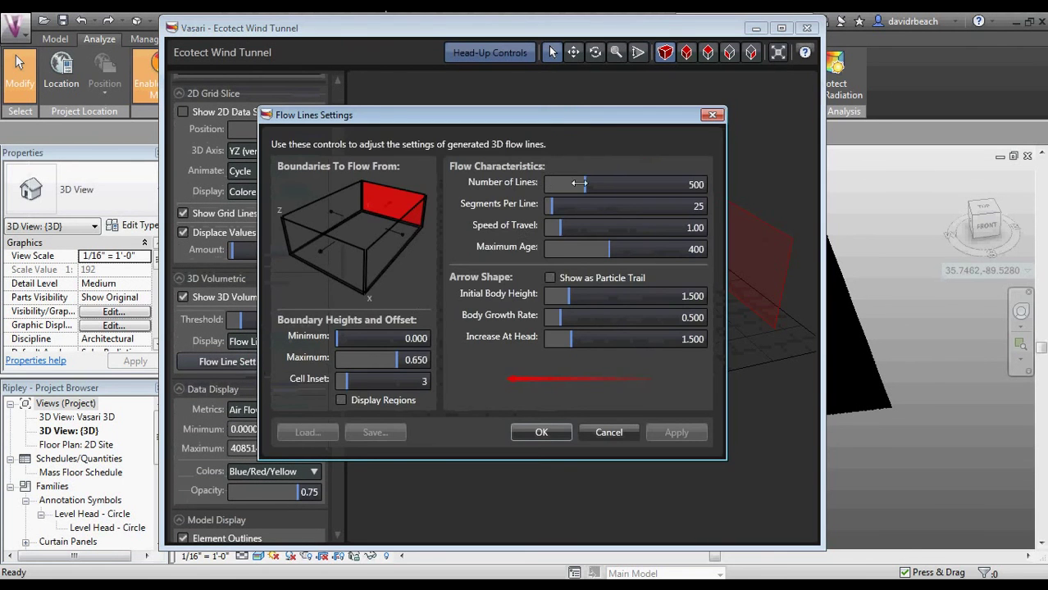
pyautogui.moveTo(584, 186); pyautogui.dragTo(552, 186)
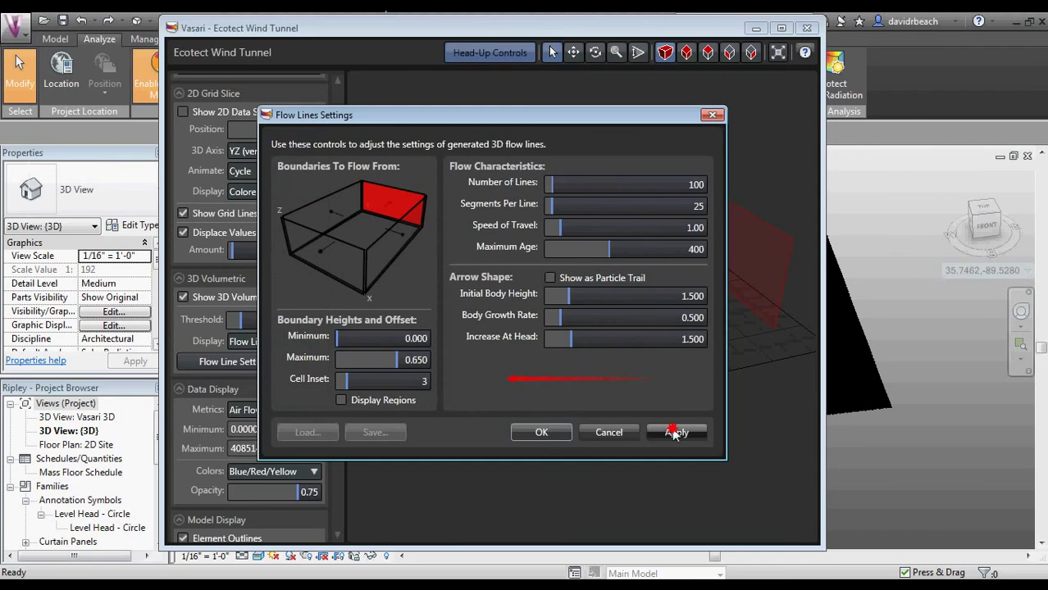
pyautogui.click(542, 433)
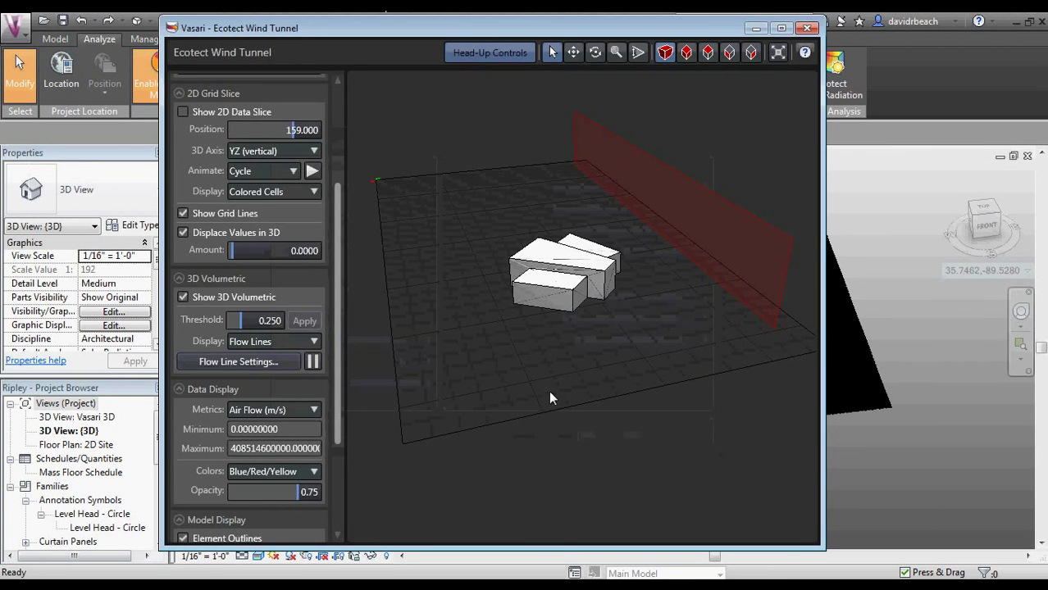
# Start the airflow simulation so yellow flow lines stream past the massing at 9.38 m/s from 360°
pyautogui.moveTo(337, 366); pyautogui.dragTo(346, 227)
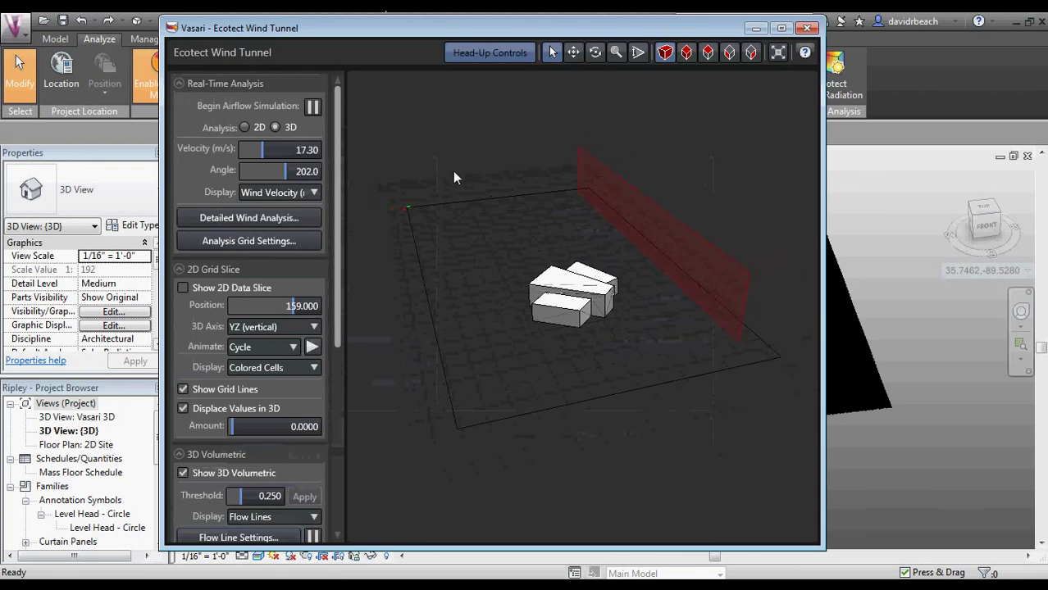
pyautogui.scroll(1, 451, 182)
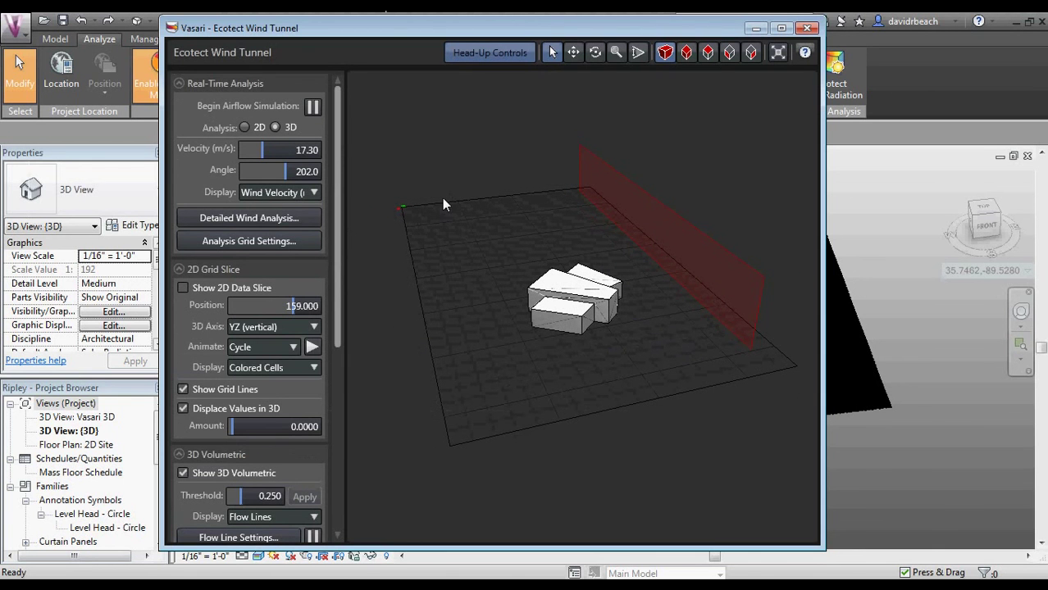
pyautogui.click(312, 107)
pyautogui.moveTo(339, 232); pyautogui.dragTo(360, 205)
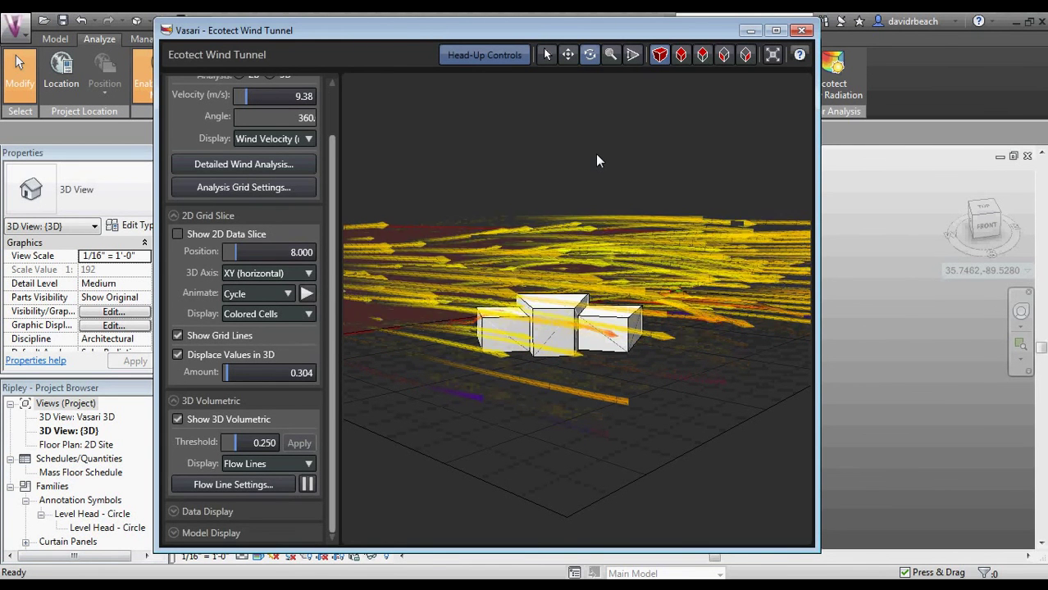
# Orbit to a lower, closer angle on the flow lines sweeping past the masses
pyautogui.moveTo(578, 183)
pyautogui.mouseDown()
pyautogui.moveTo(566, 187)
pyautogui.moveTo(625, 184)
pyautogui.moveTo(628, 164)
pyautogui.moveTo(597, 227)
pyautogui.moveTo(546, 232)
pyautogui.moveTo(585, 168)
pyautogui.moveTo(637, 171)
pyautogui.moveTo(637, 202)
pyautogui.moveTo(604, 238)
pyautogui.moveTo(597, 226)
pyautogui.mouseUp()
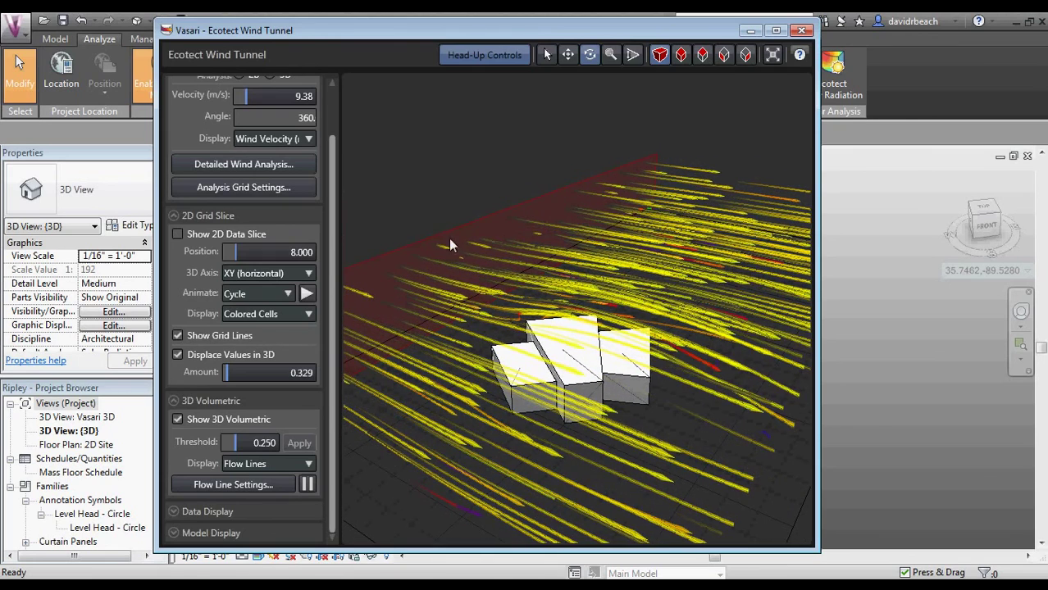
# Set 150 flow lines with 1.5 initial body height, 0.5 body growth and 1.5 head increase
pyautogui.click(260, 484)
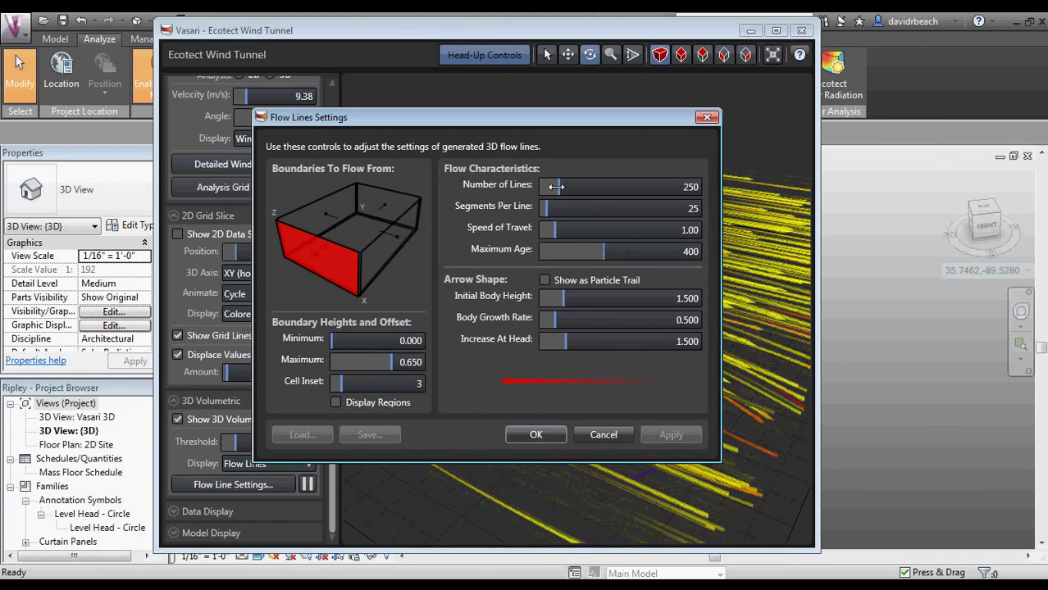
pyautogui.moveTo(544, 188); pyautogui.dragTo(555, 187)
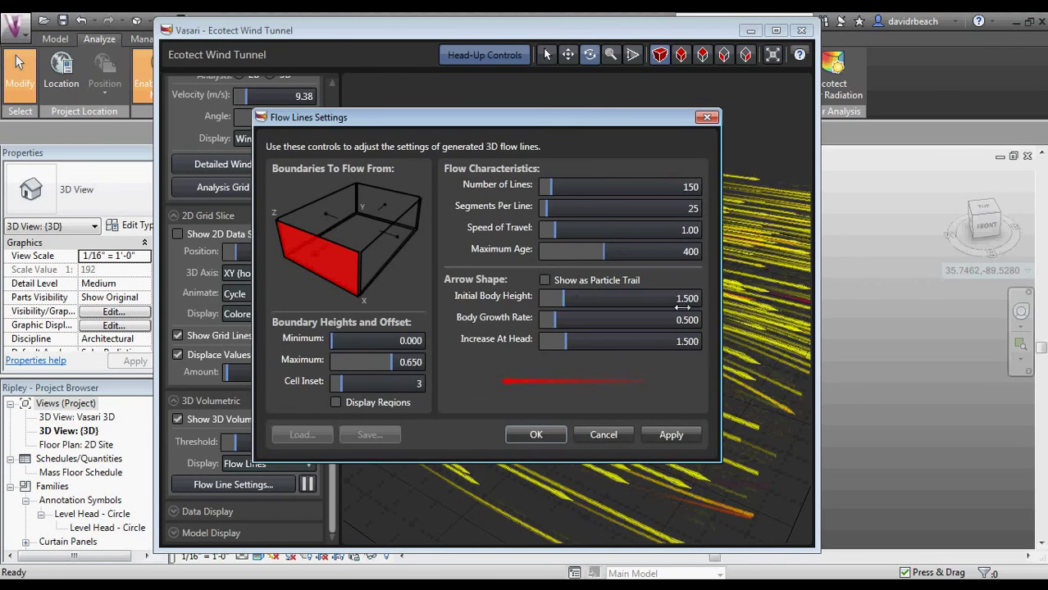
pyautogui.click(529, 435)
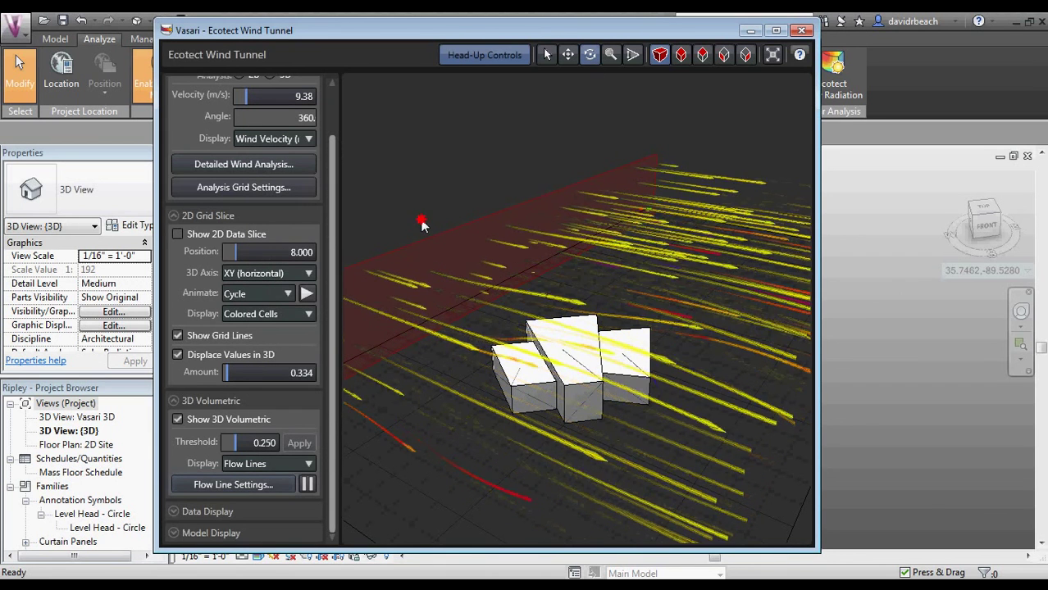
# Orbit down to a flat, near-ground side view of the arrows wrapping the buildings
pyautogui.moveTo(420, 223); pyautogui.dragTo(452, 175)
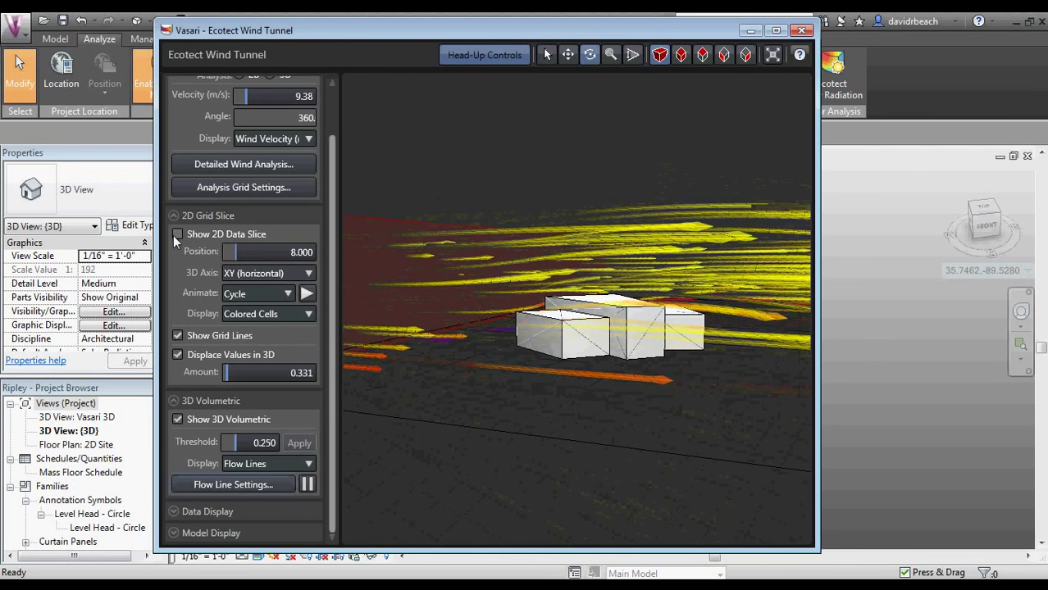
pyautogui.scroll(2, 327, 217)
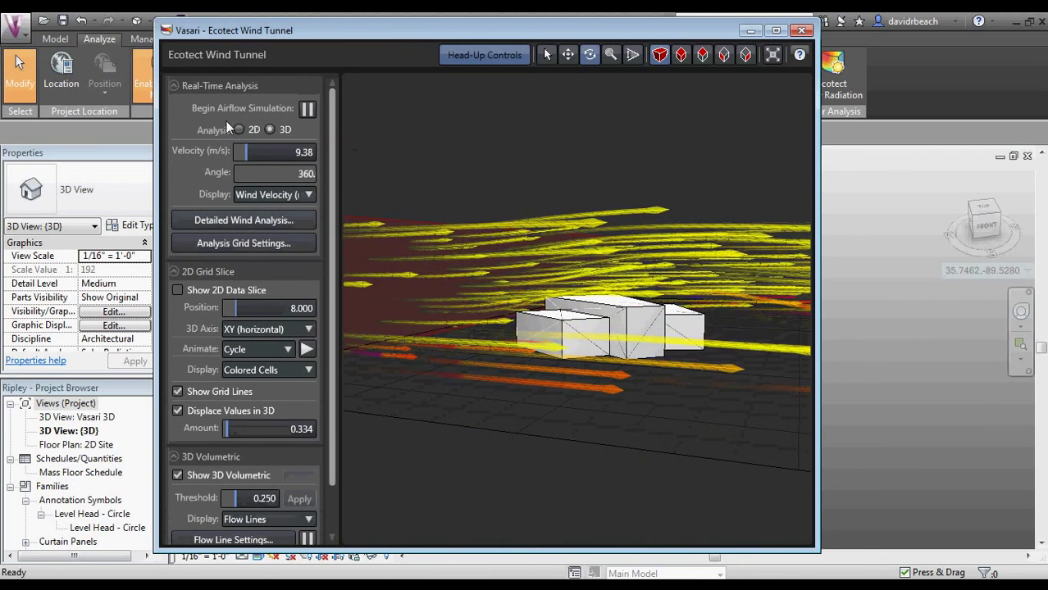